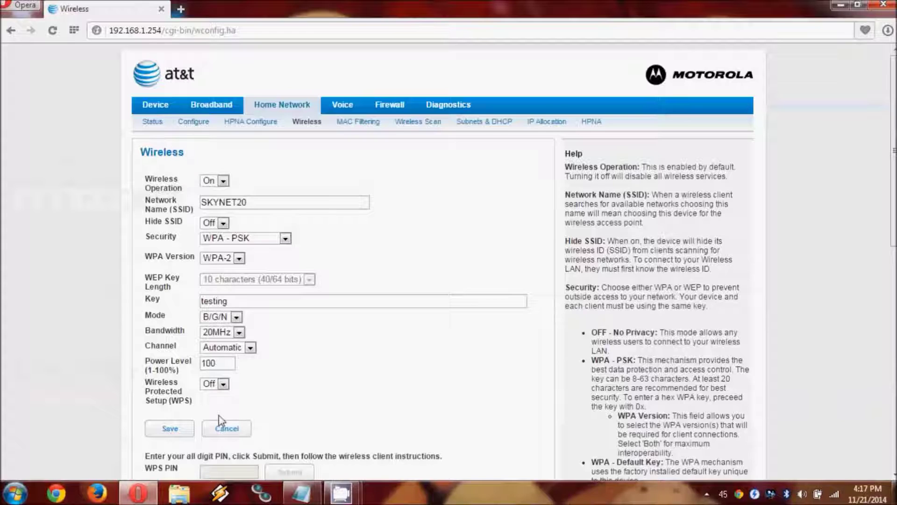
In Notepad, note SKYNET20, WPA2 PSK, AES, the wireless key, and a B/G/N line preferring G for Android
left_click(309, 500)
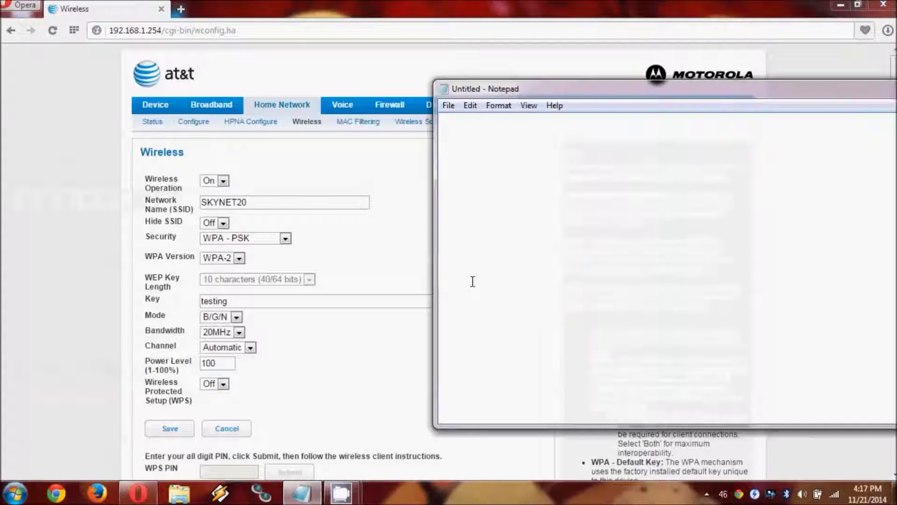
key("Return")
type("SKYNET20")
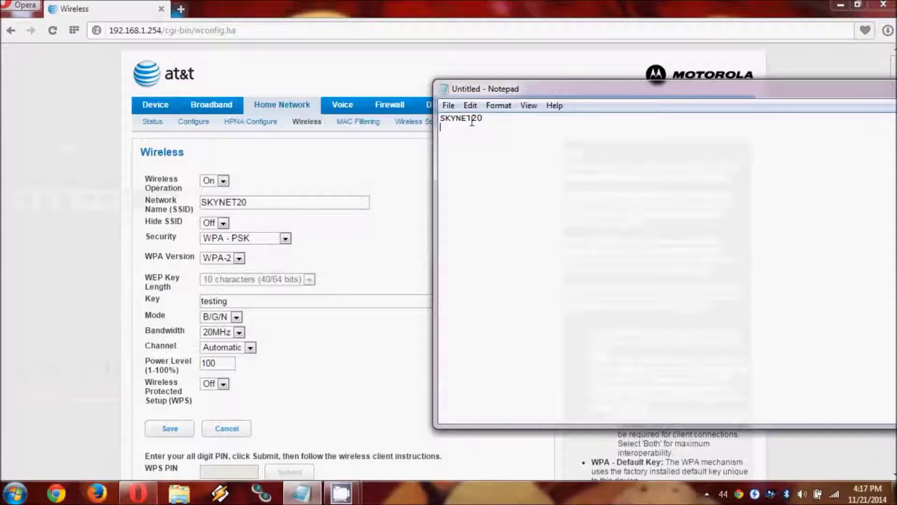
type("WPA2 ")
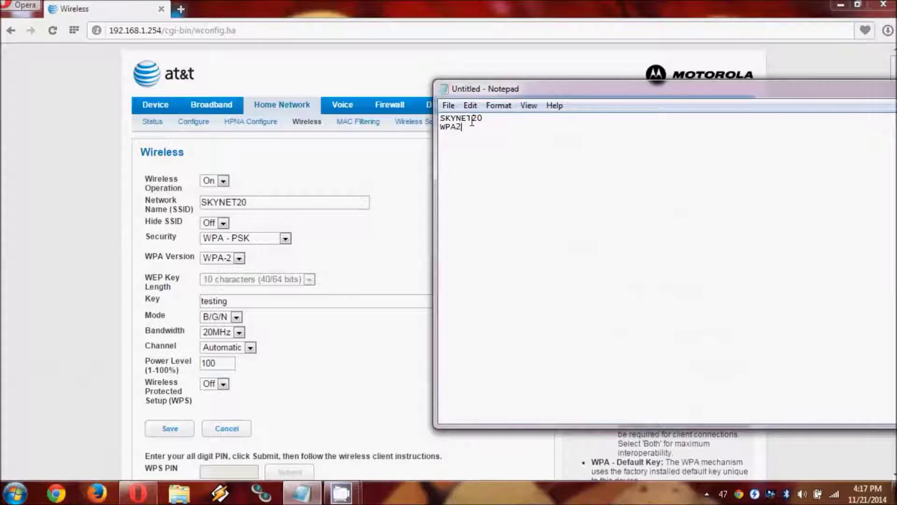
type("PSK, AE")
type("S")
type("testi")
type("ng")
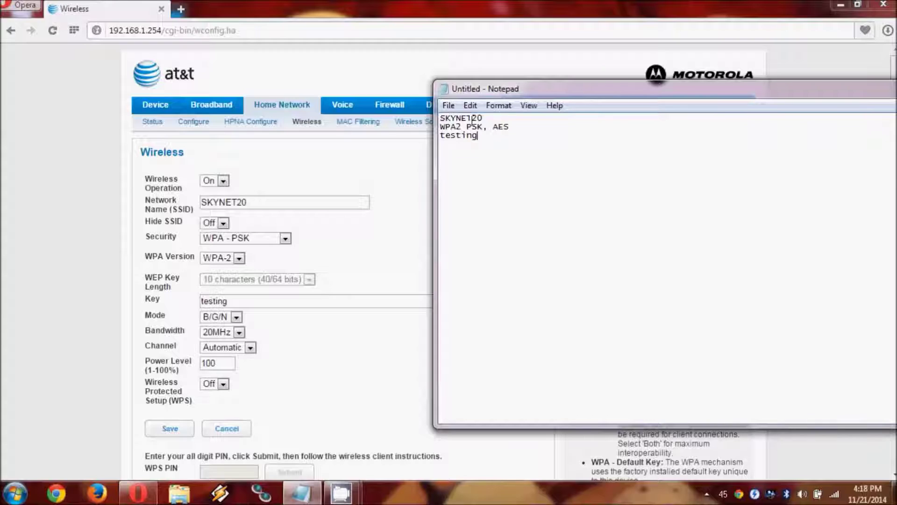
key("Return")
type("B/G/N, but we want G for compatibility with android devices")
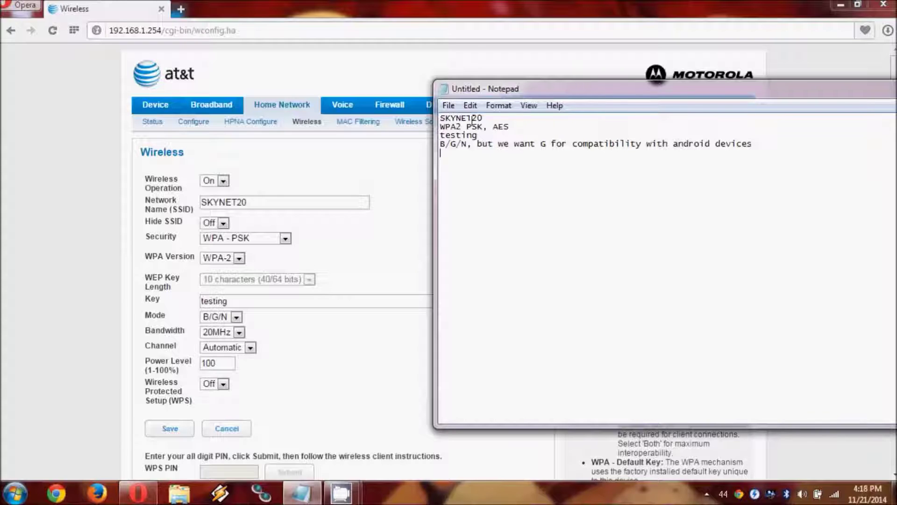
Disconnect the PC from the SKYNET20 wireless network
left_click(55, 239)
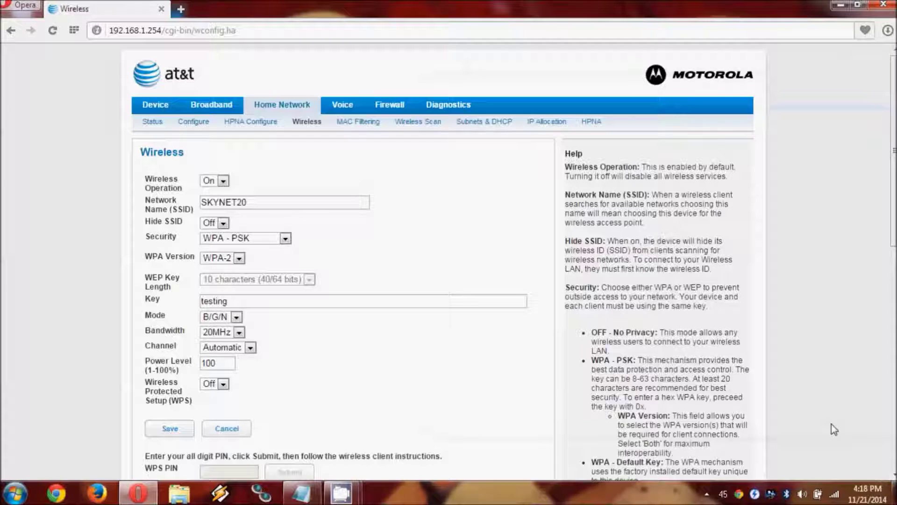
mouse_move(836, 494)
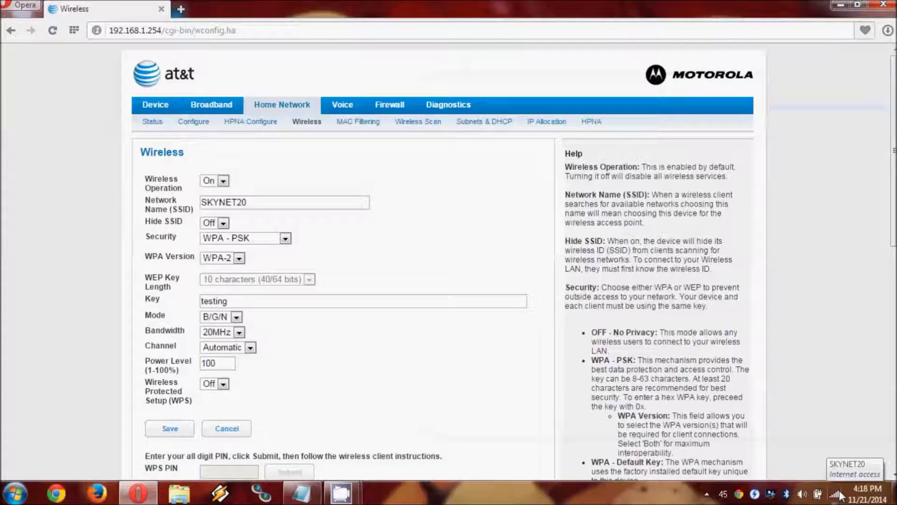
left_click(837, 494)
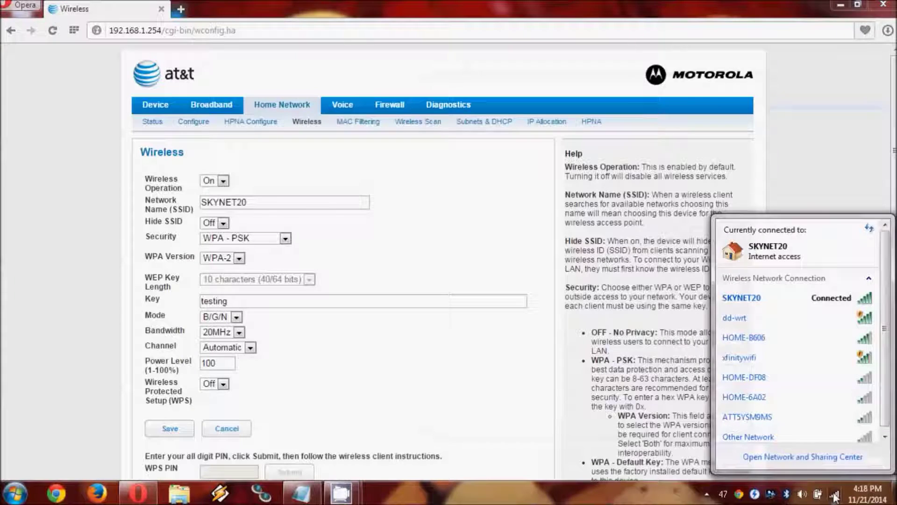
left_click(809, 300)
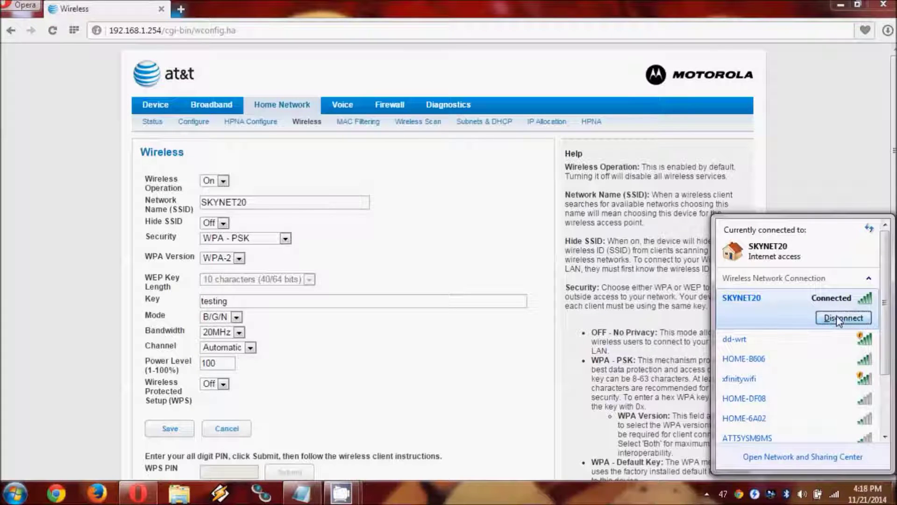
left_click(839, 319)
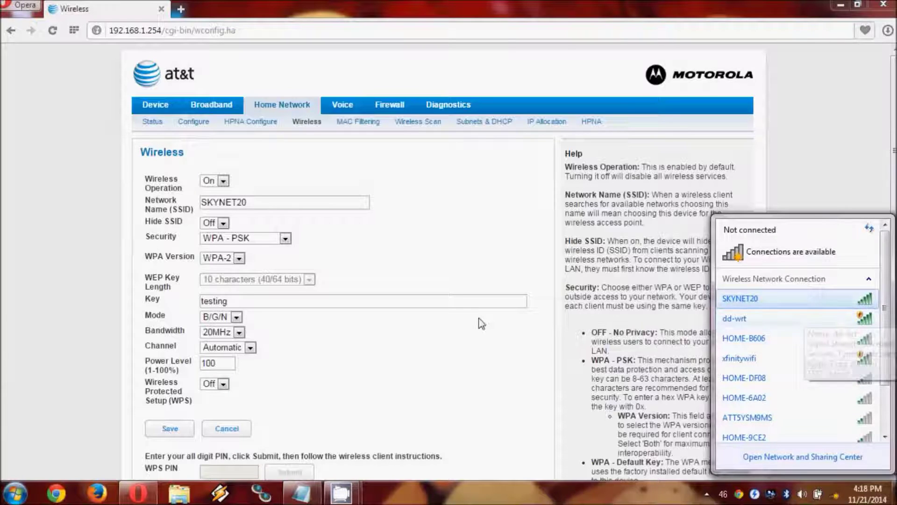
left_click(43, 265)
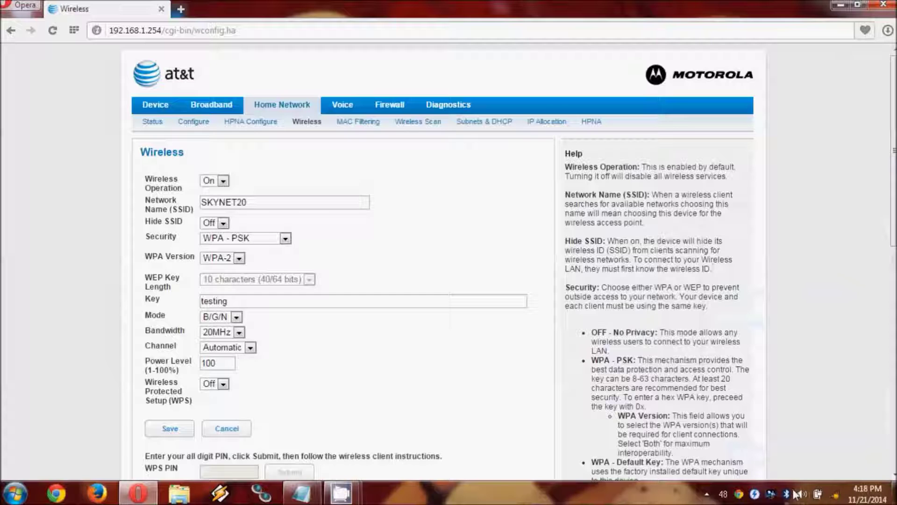
Open the adapter settings list through the Network and Sharing Center
right_click(833, 497)
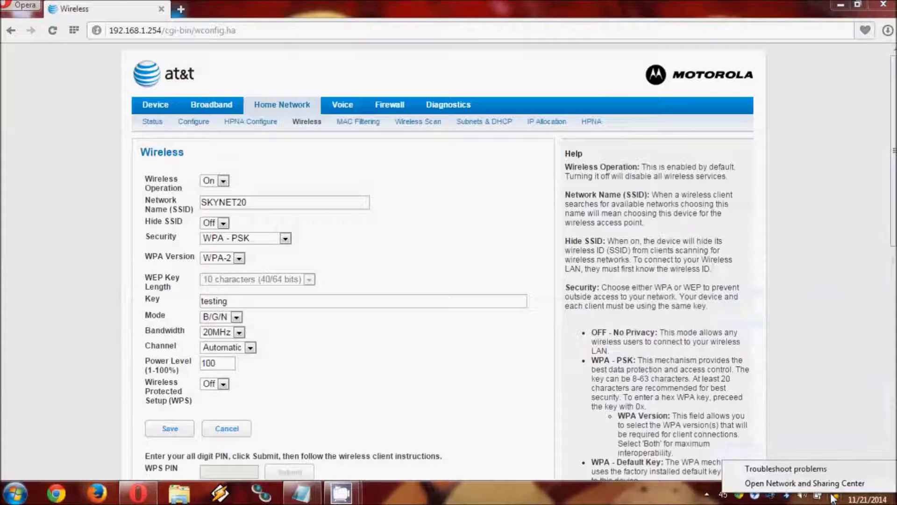
left_click(790, 483)
left_click(324, 153)
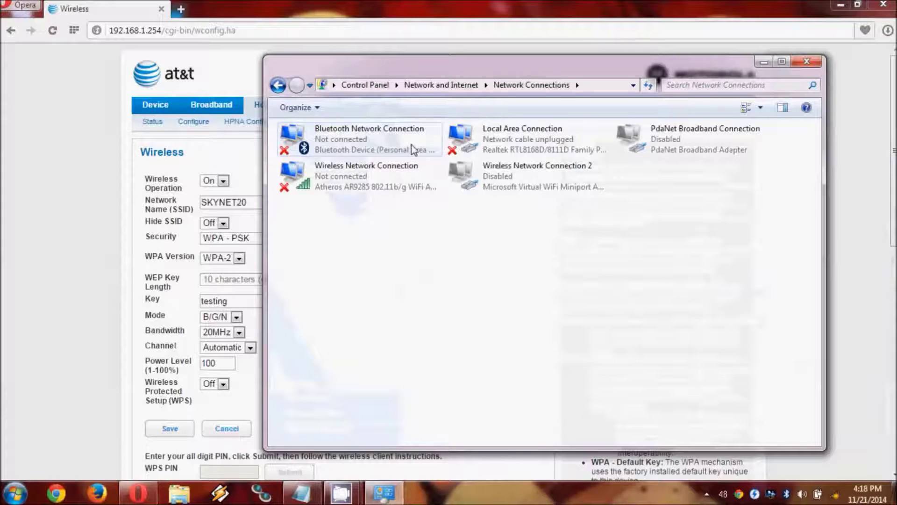
Set Local Area Connection's IPv4 to static 192.168.1.9 with mask 255.255.255.0
right_click(492, 148)
left_click(550, 275)
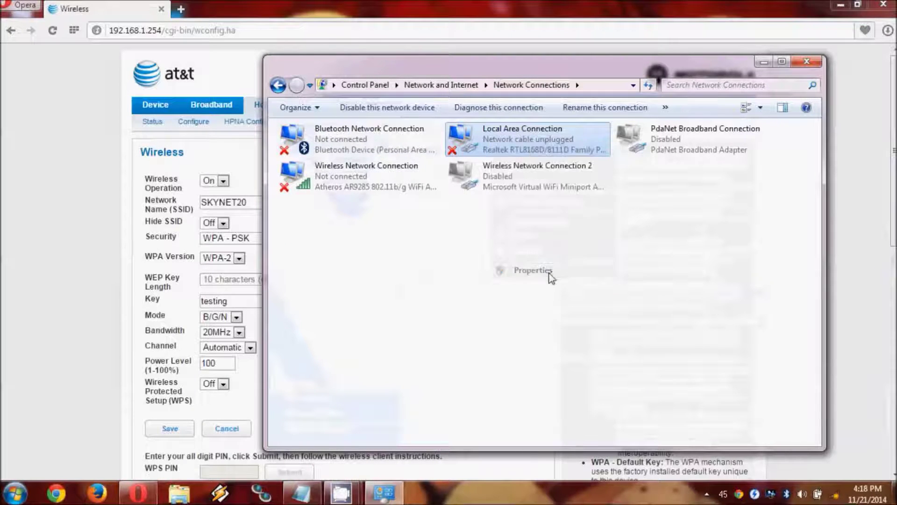
left_click(429, 270)
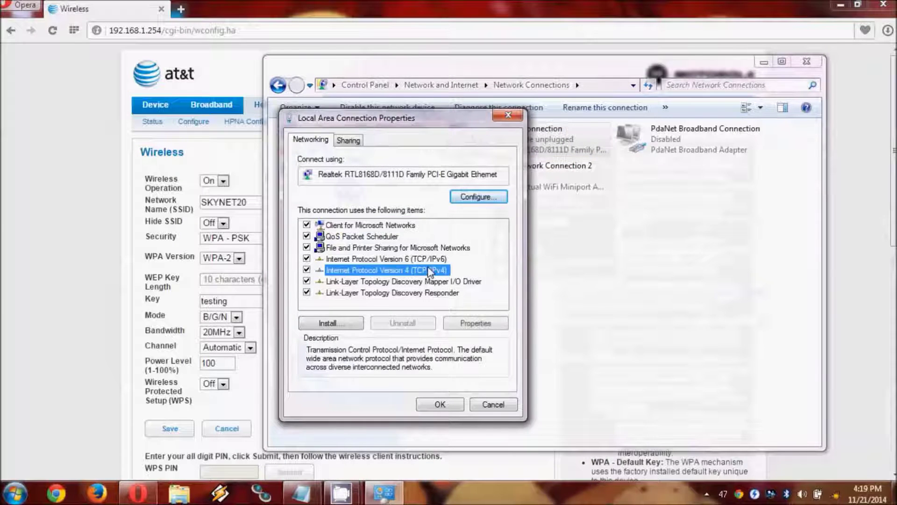
left_click(479, 325)
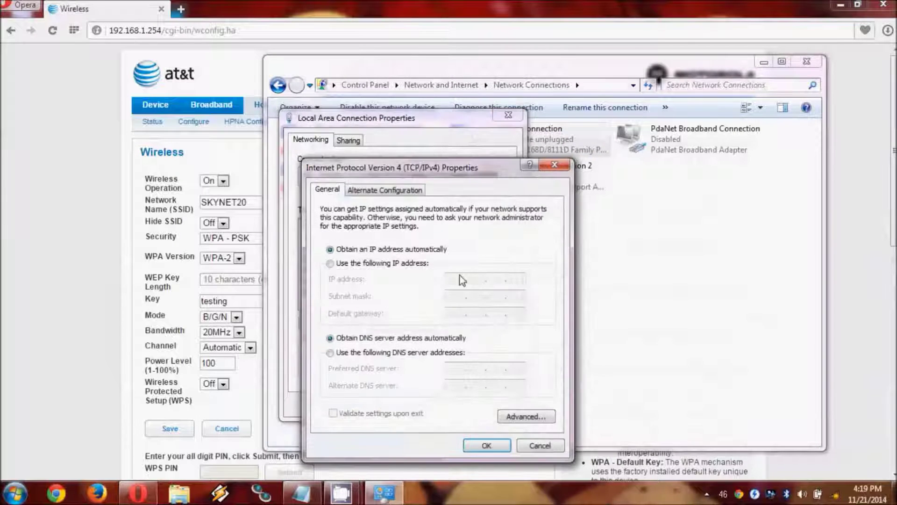
left_click(384, 264)
left_click(456, 280)
type("192 . 168 . 1 ")
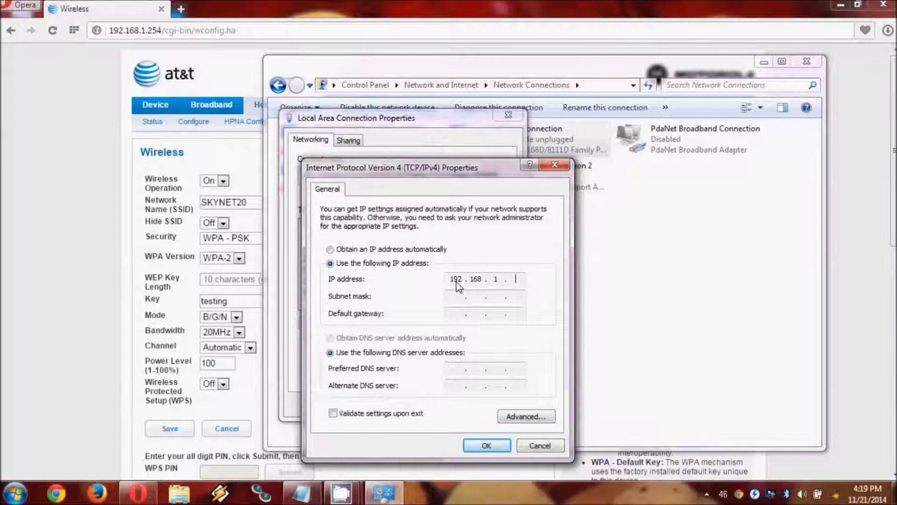
type(". 9")
left_click(463, 298)
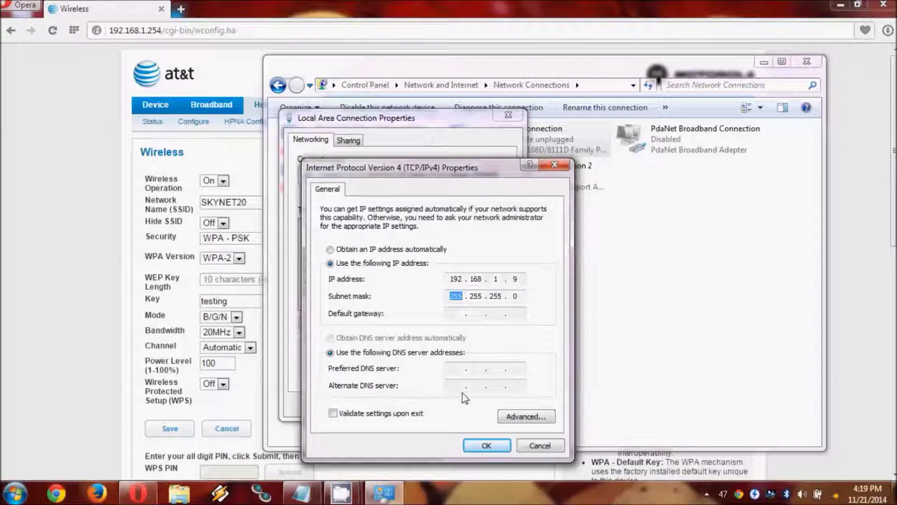
left_click(485, 446)
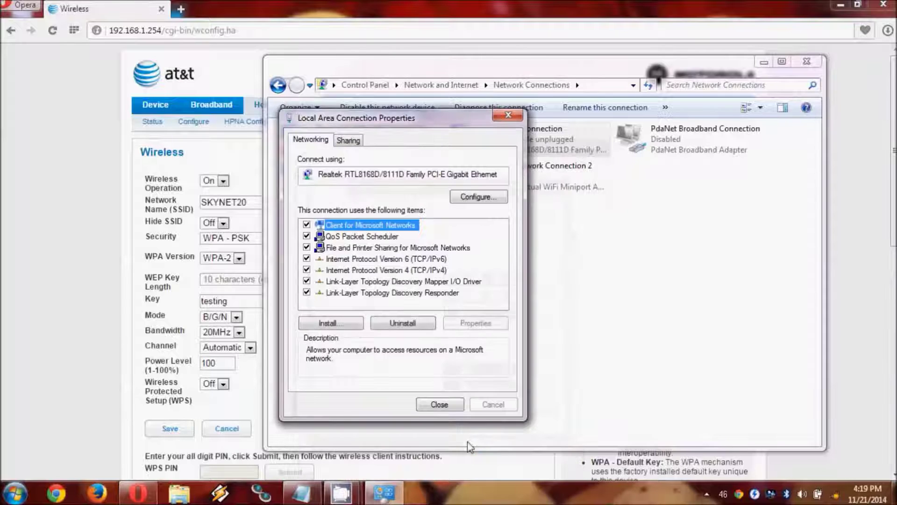
left_click(435, 403)
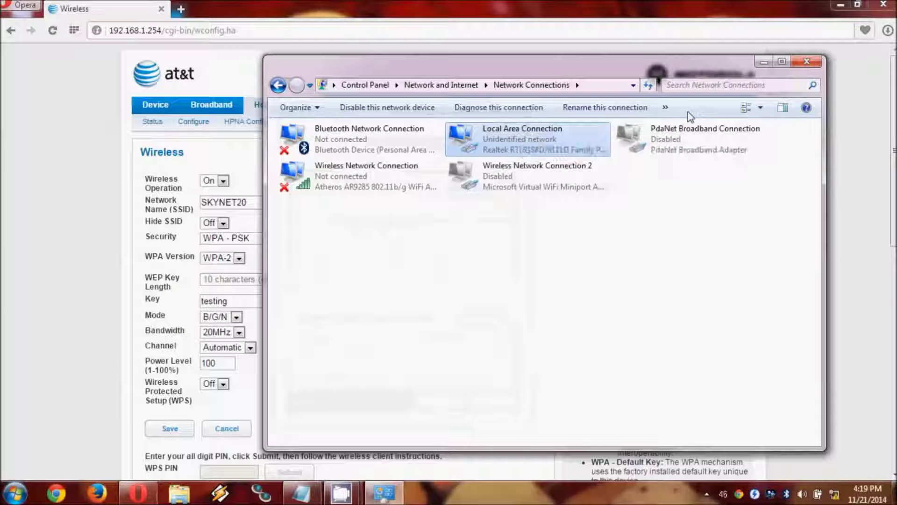
left_click(764, 62)
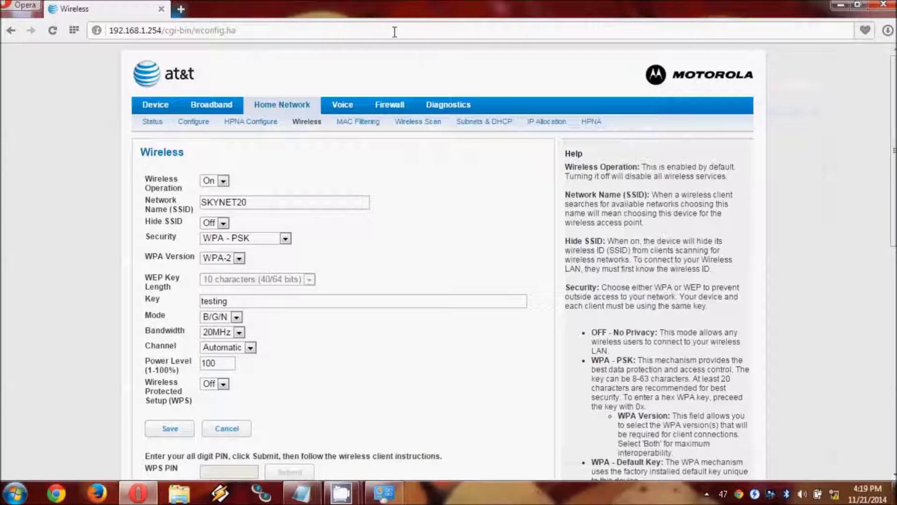
Go to the router's web interface at 192.168.1.1 in Opera
left_click(395, 32)
type("192.168.1.1")
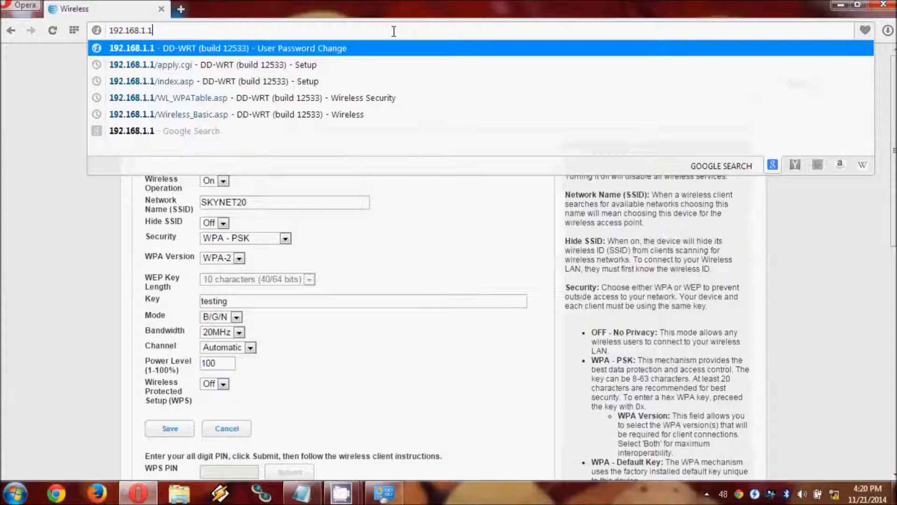
key("Return")
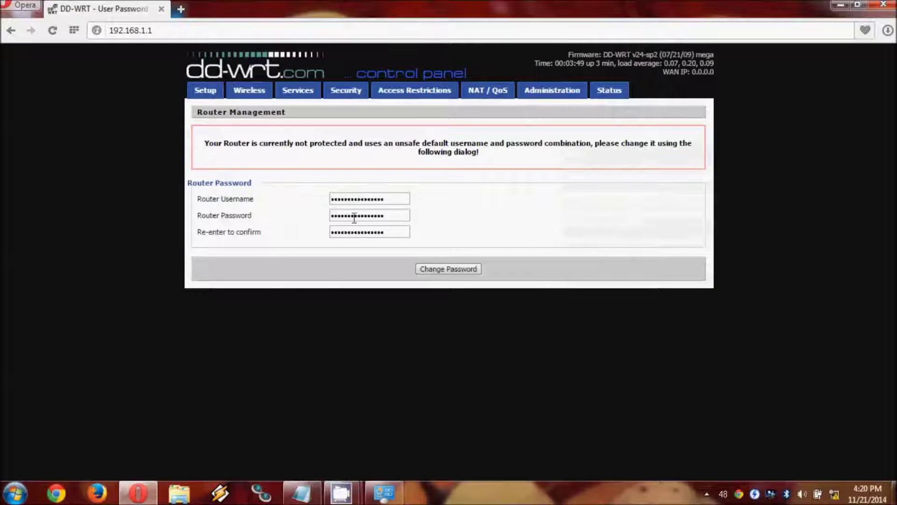
Replace the default router username and password with new credentials and save them
left_click(392, 202)
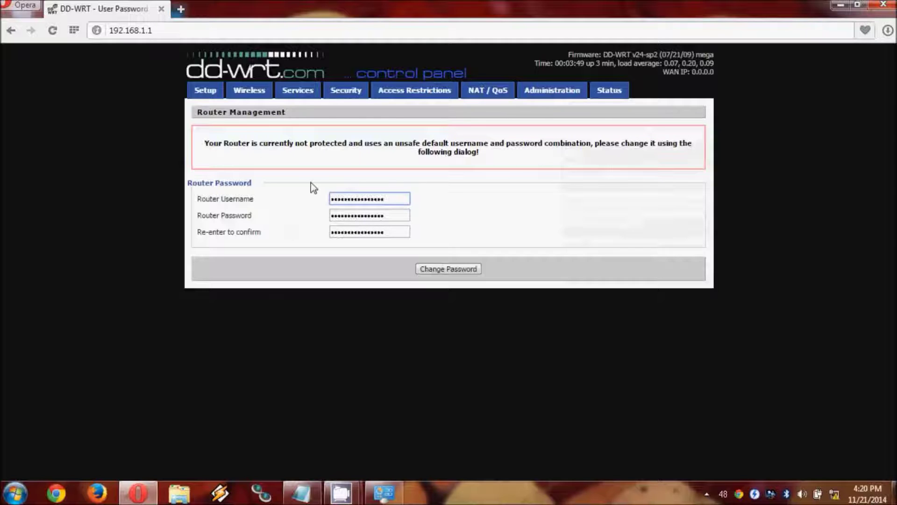
left_click_drag(398, 199, 288, 200)
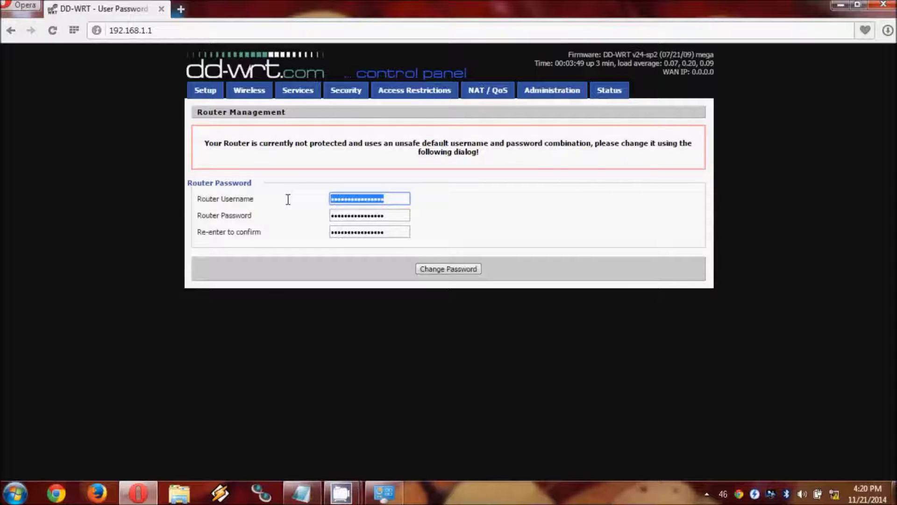
type("****")
key("Tab")
type("*****")
key("Tab")
type("*****")
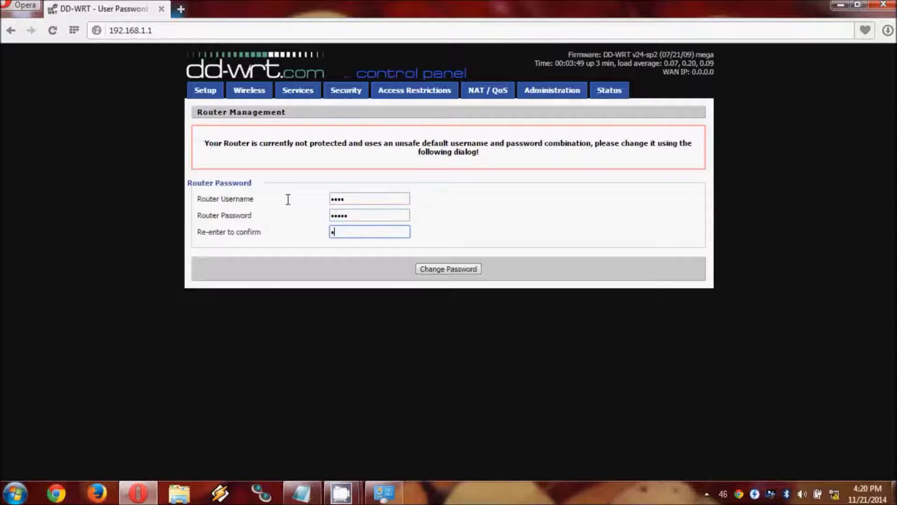
left_click(449, 267)
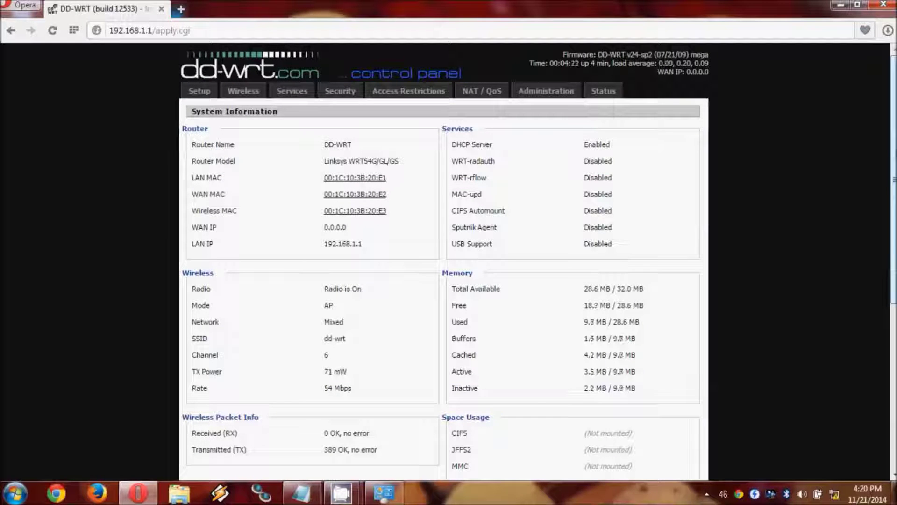
scroll(444, 262, "down", 3)
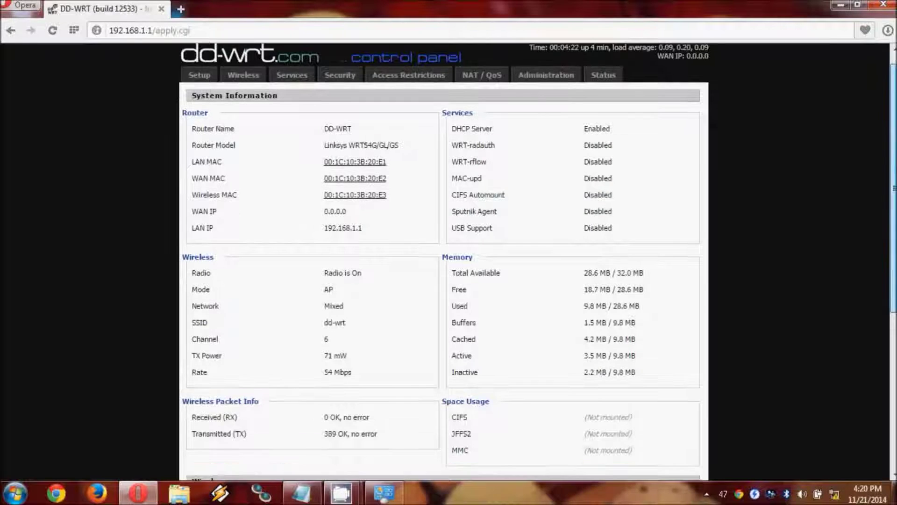
scroll(444, 261, "down", 5)
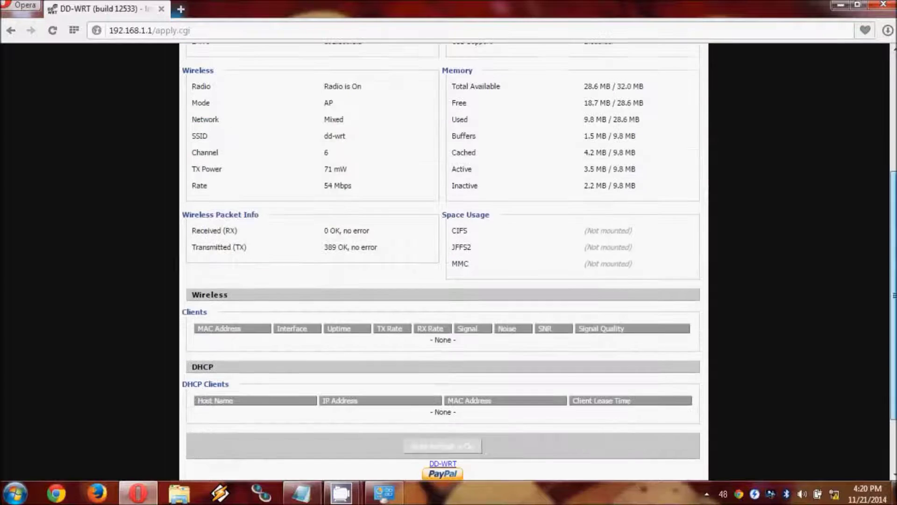
scroll(444, 261, "up", 2)
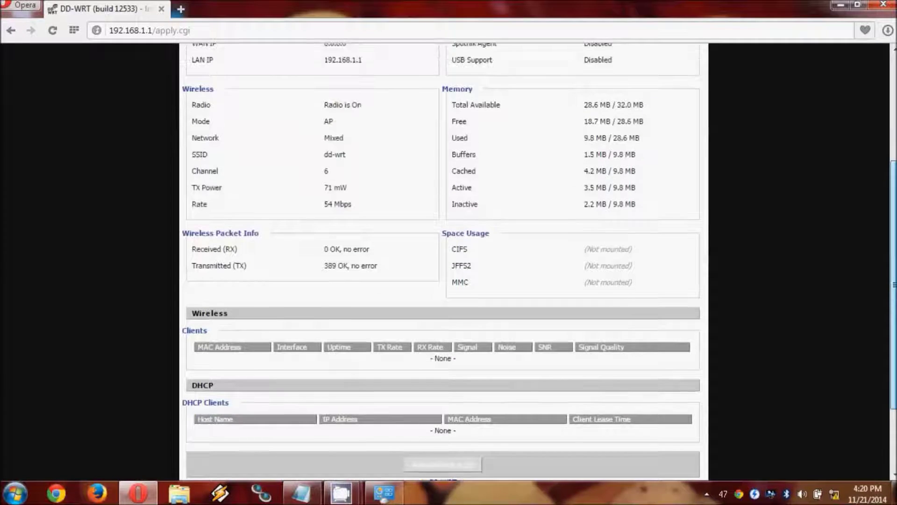
scroll(894, 149, "up", 8)
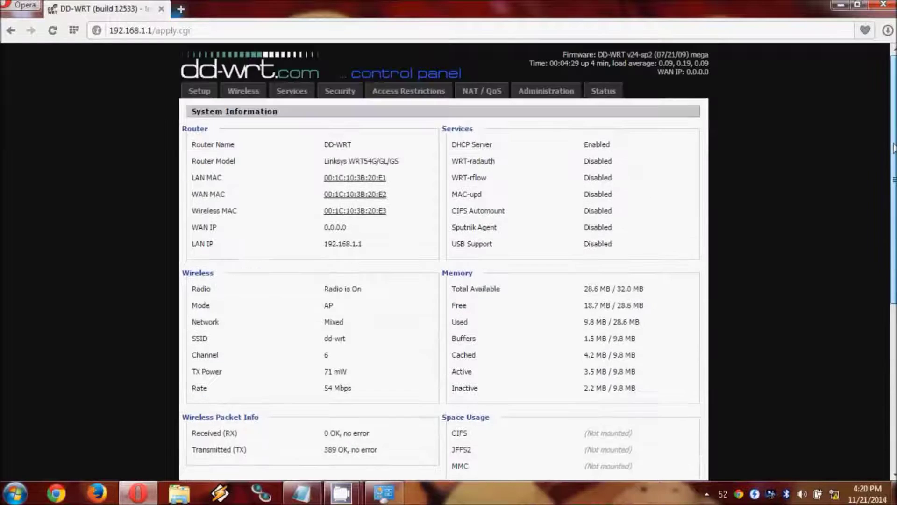
scroll(573, 424, "down", 5)
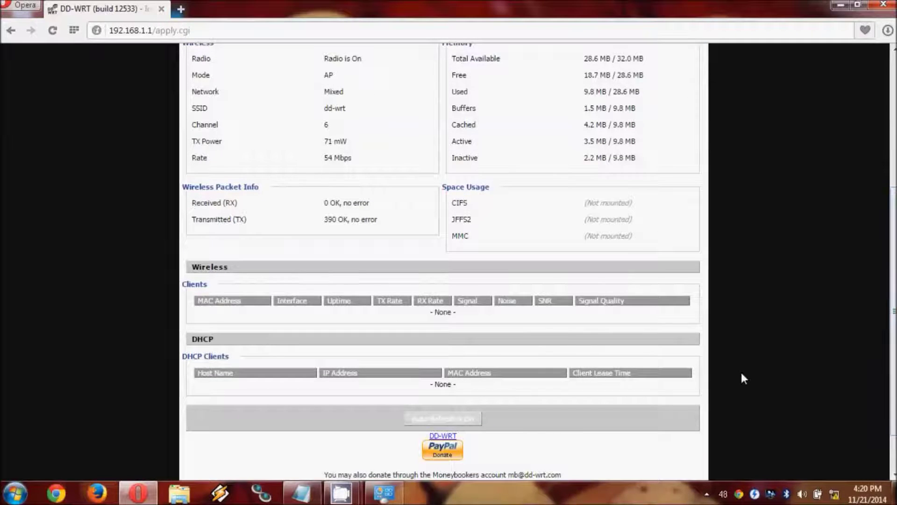
scroll(884, 245, "up", 5)
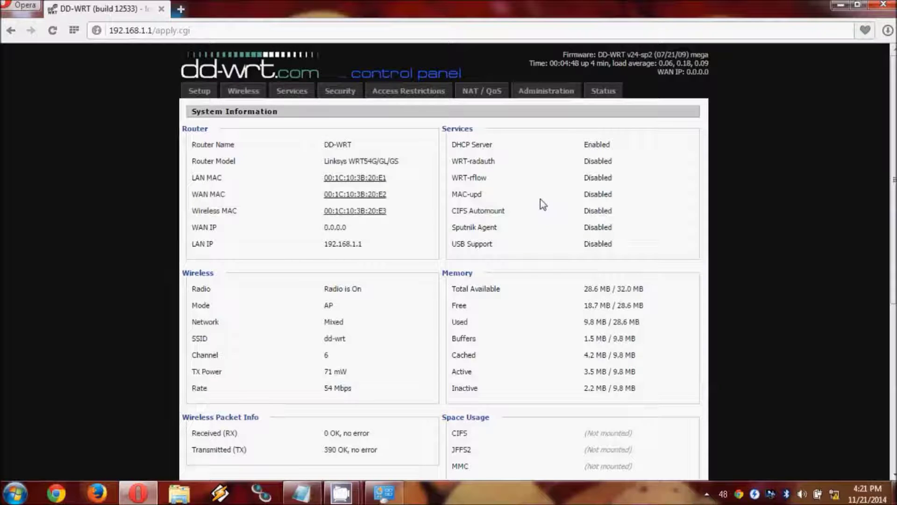
On Basic Settings, set Wireless Mode to Repeater Bridge and Network Mode to G-Only
left_click(246, 95)
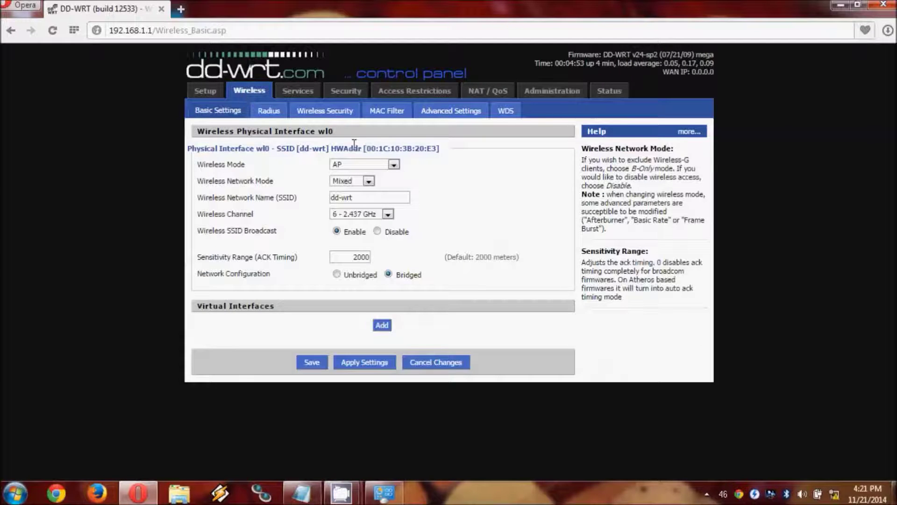
left_click(363, 169)
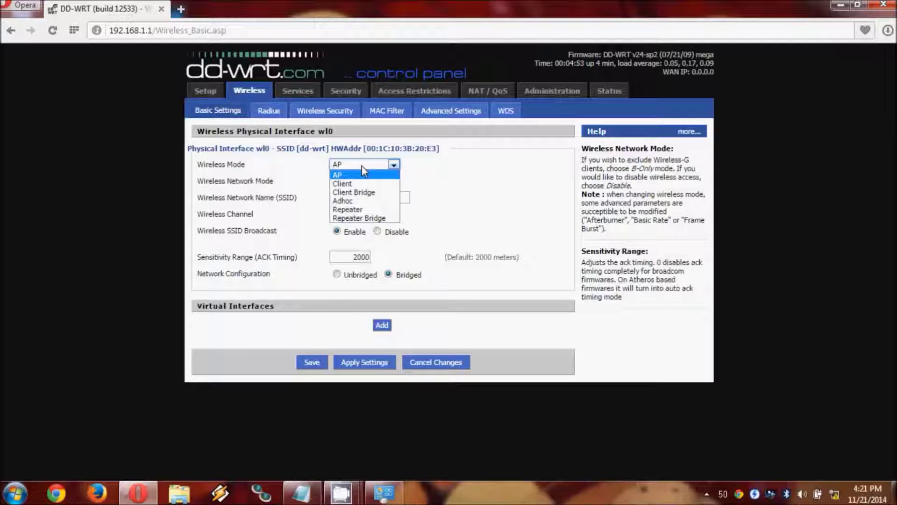
left_click(363, 218)
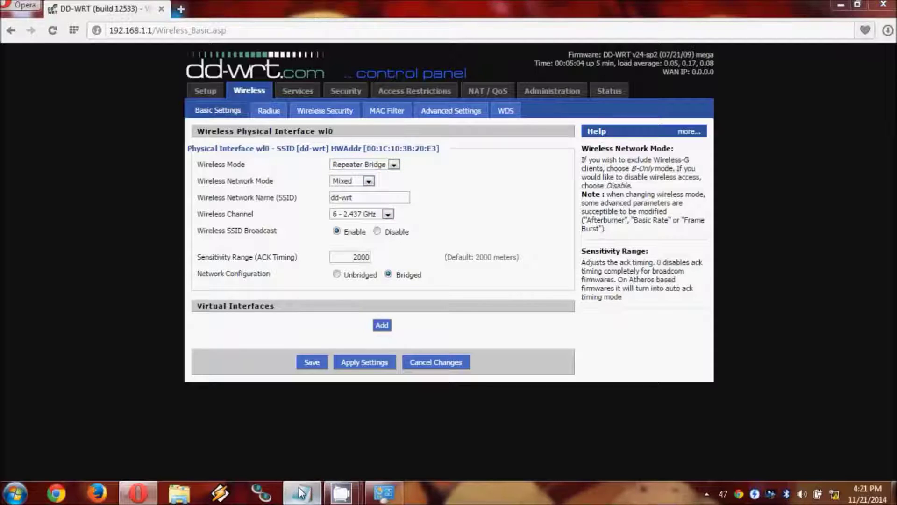
left_click(313, 498)
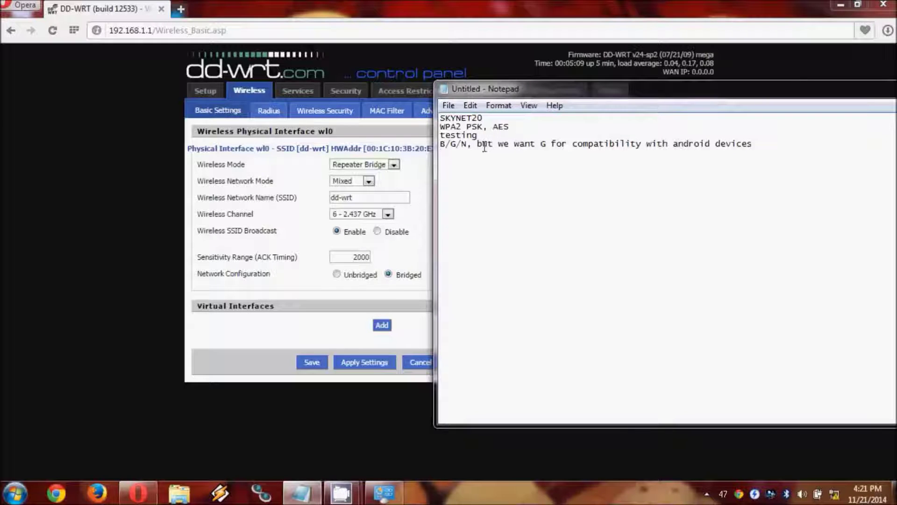
left_click(275, 171)
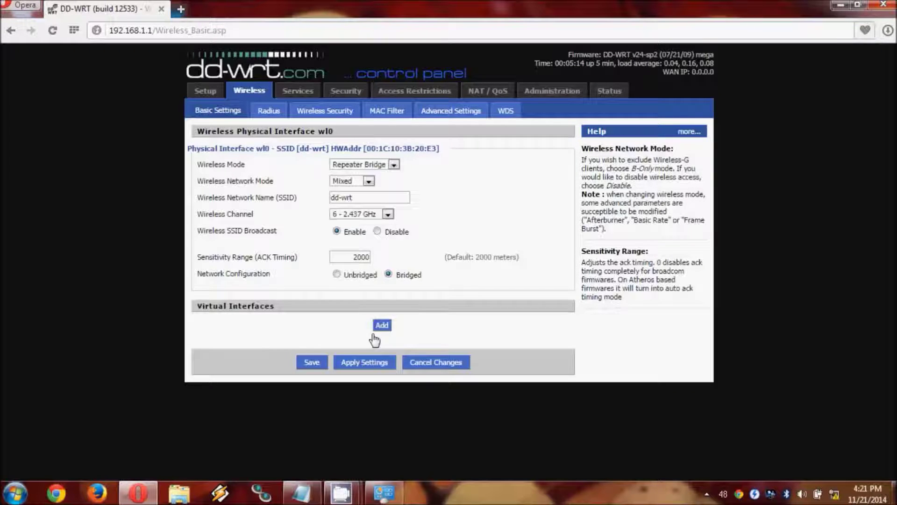
left_click(318, 486)
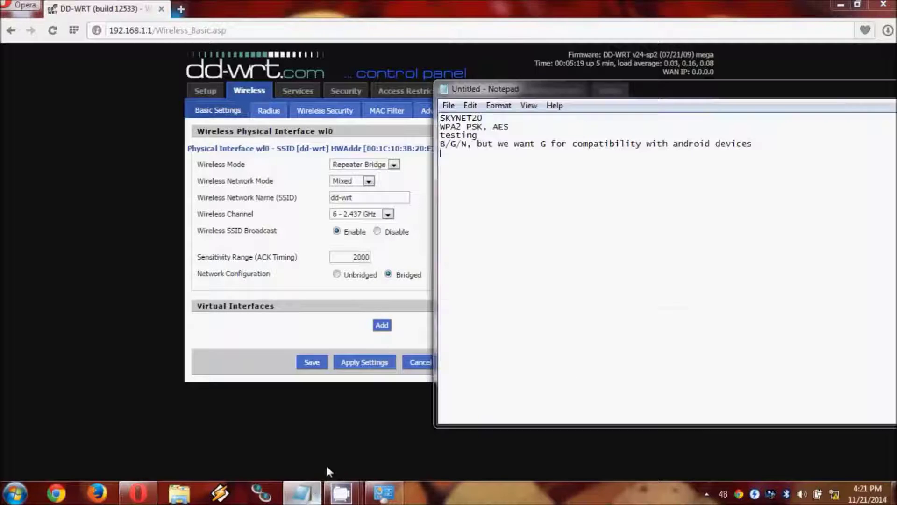
left_click(369, 181)
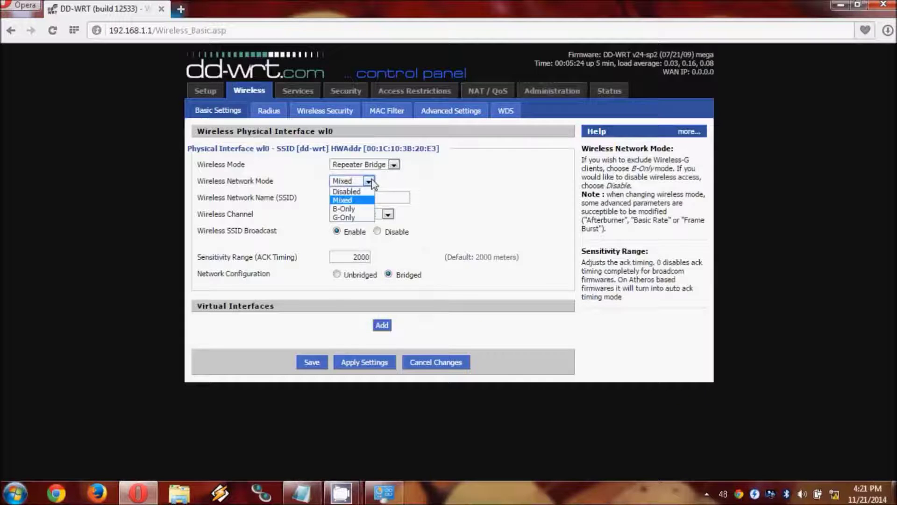
left_click(346, 217)
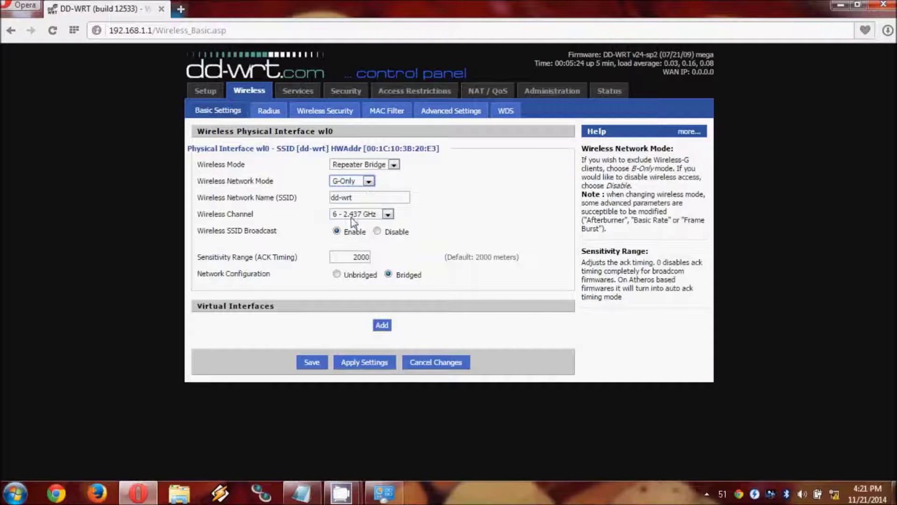
Change the SSID from dd-wrt to SKYNET20 and save the basic wireless settings
left_click(301, 493)
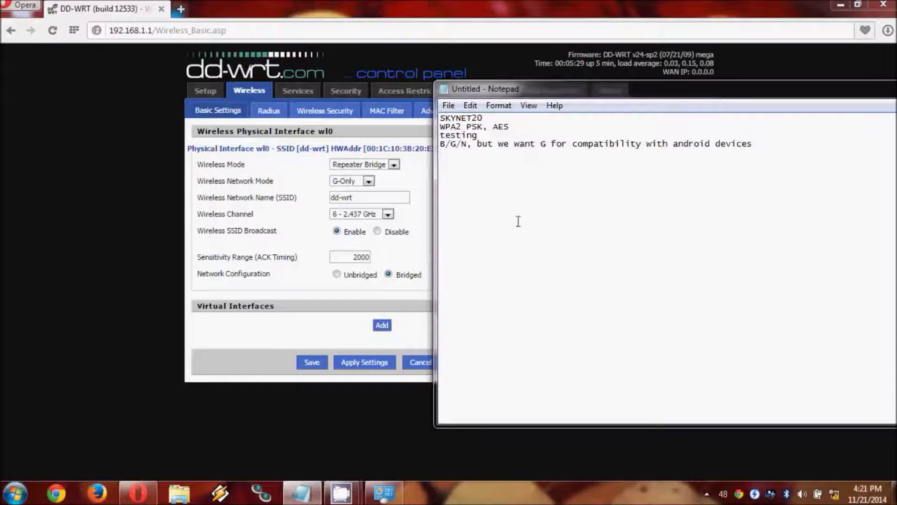
left_click(360, 197)
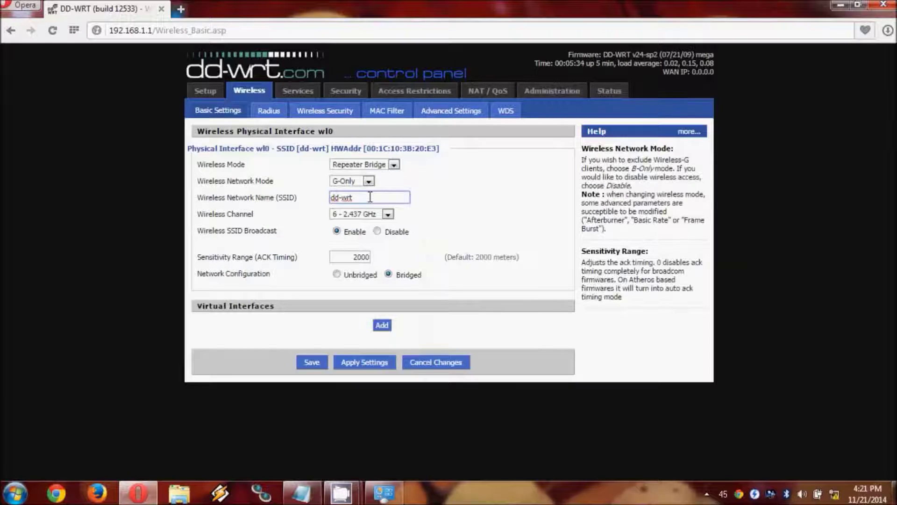
left_click_drag(370, 197, 296, 198)
key("Caps_Lock")
type("S")
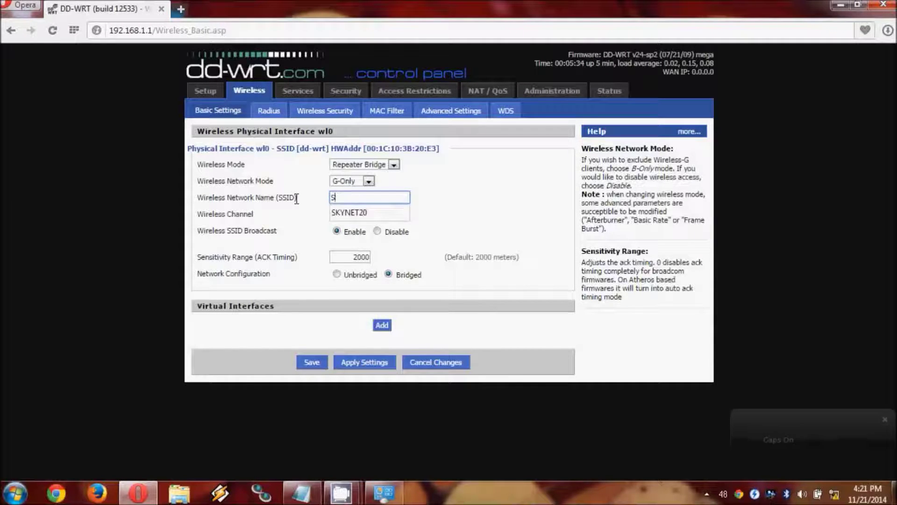
type("KYNET20")
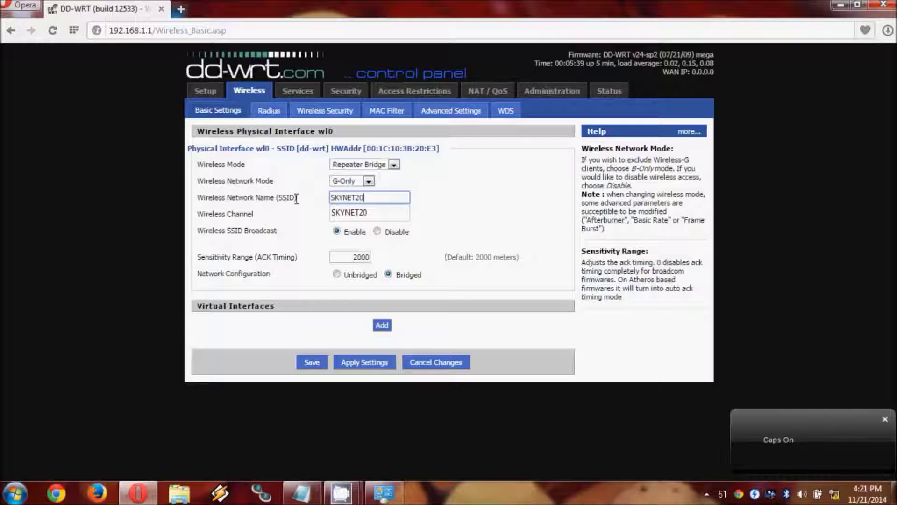
key("Tab")
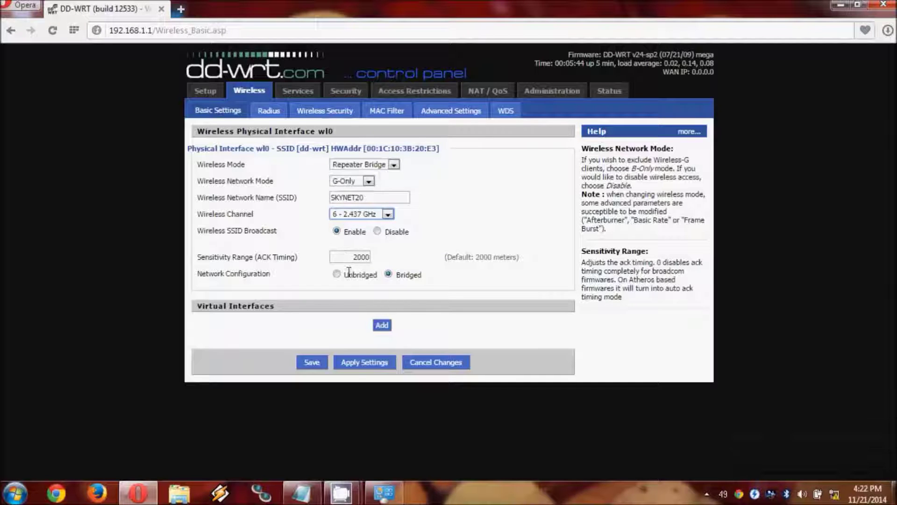
left_click(310, 364)
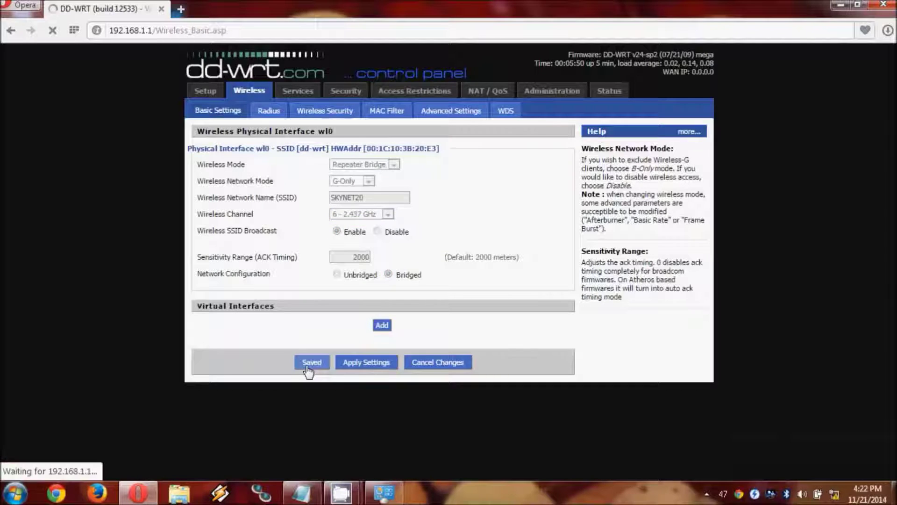
Add a virtual interface, rename its SSID from dd-wrt_vap to SKYNET30, and save
left_click(382, 293)
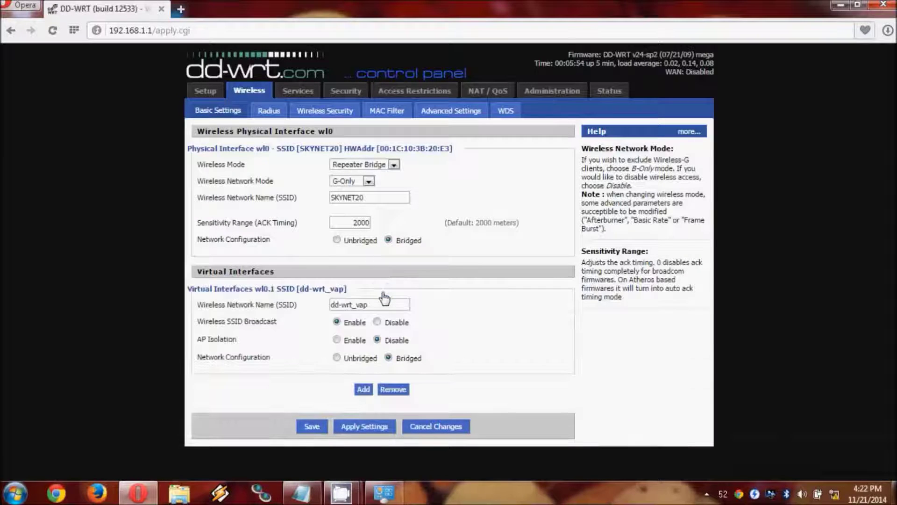
left_click_drag(372, 304, 327, 305)
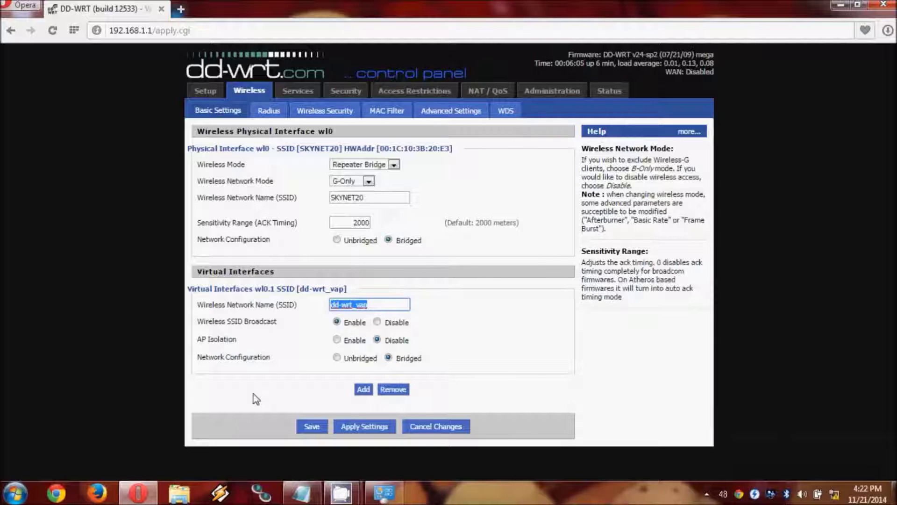
type("SKYNET")
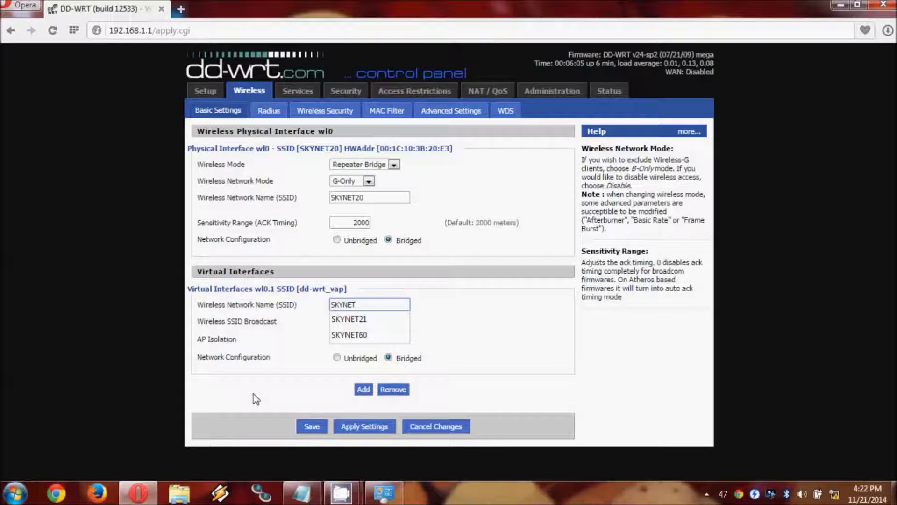
type("30")
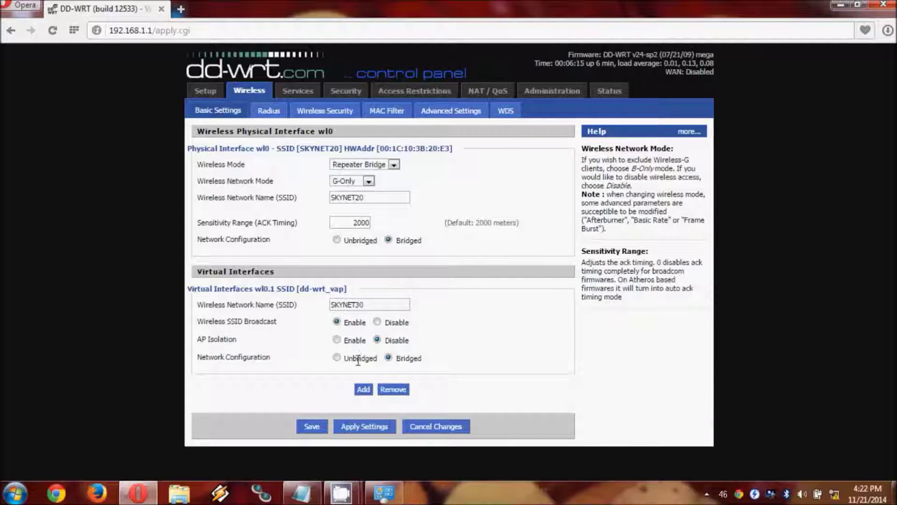
left_click(310, 427)
Give the wl0 (SKYNET20) interface WPA2 Personal security with AES and the shared key, then save
left_click(314, 118)
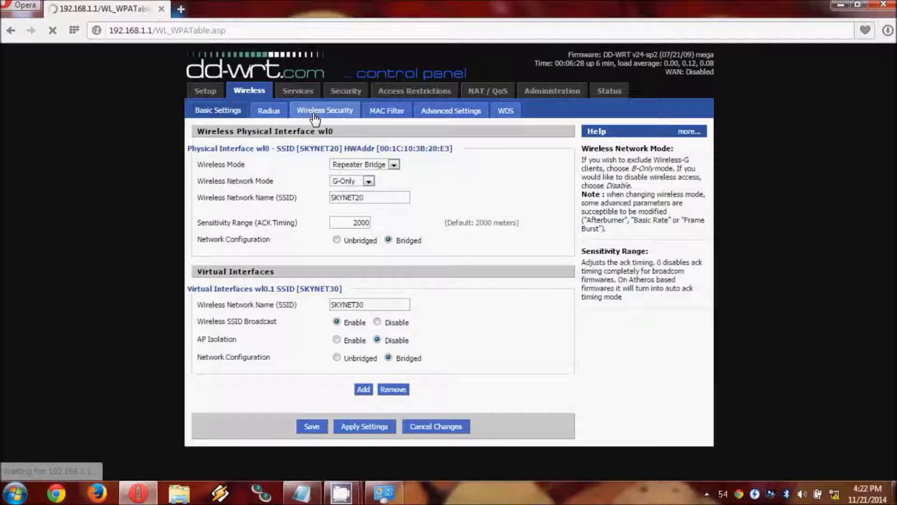
left_click(387, 164)
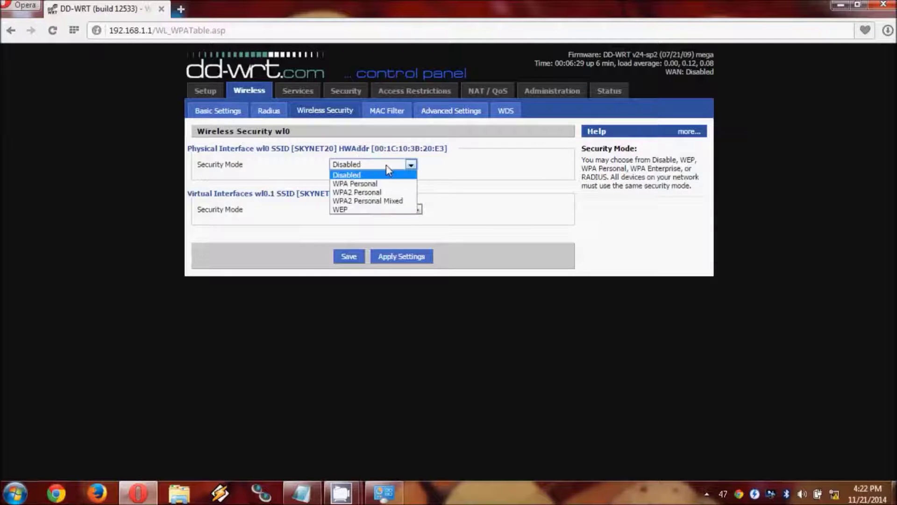
left_click(388, 171)
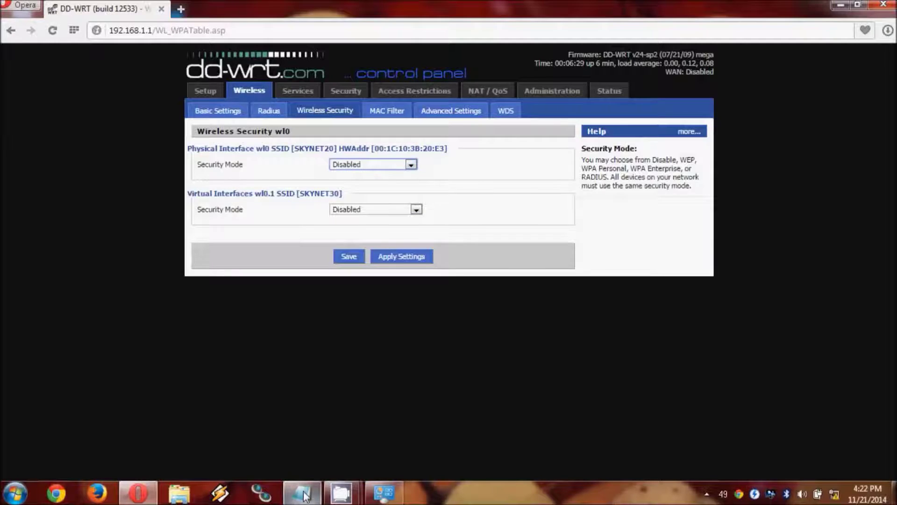
left_click(304, 494)
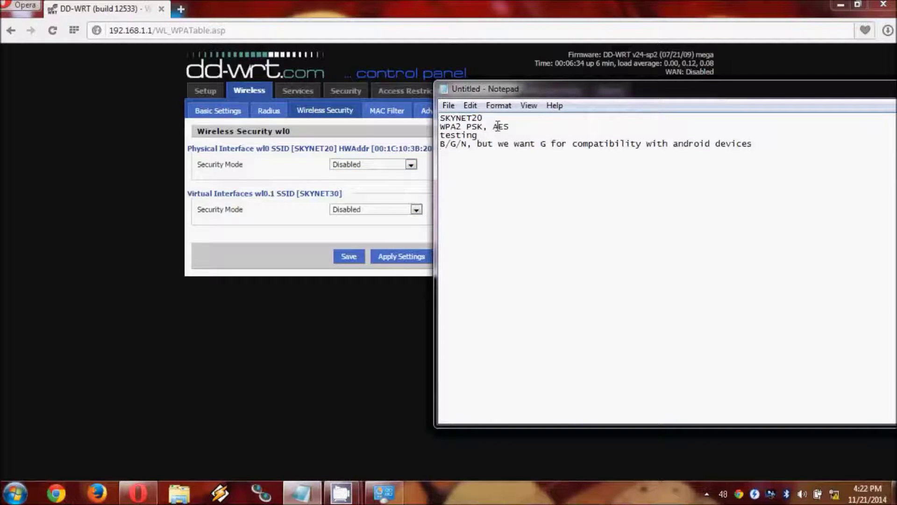
left_click(372, 165)
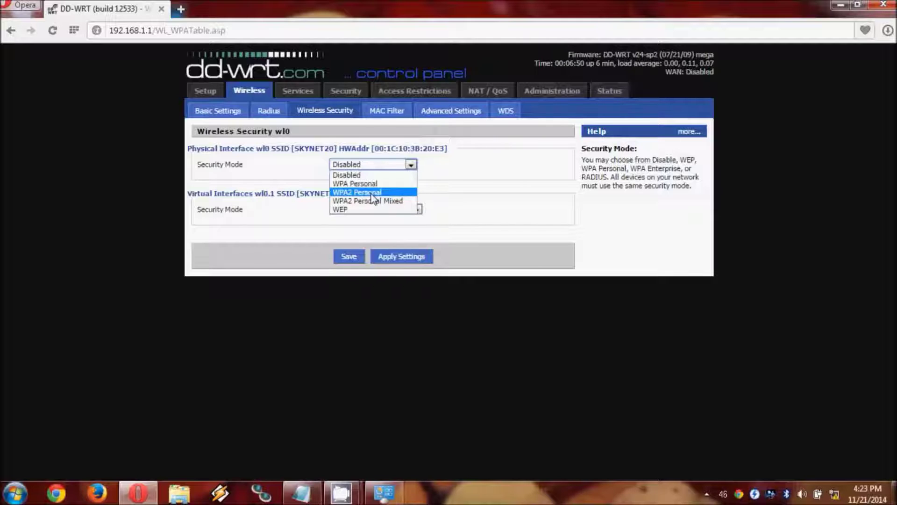
left_click(371, 195)
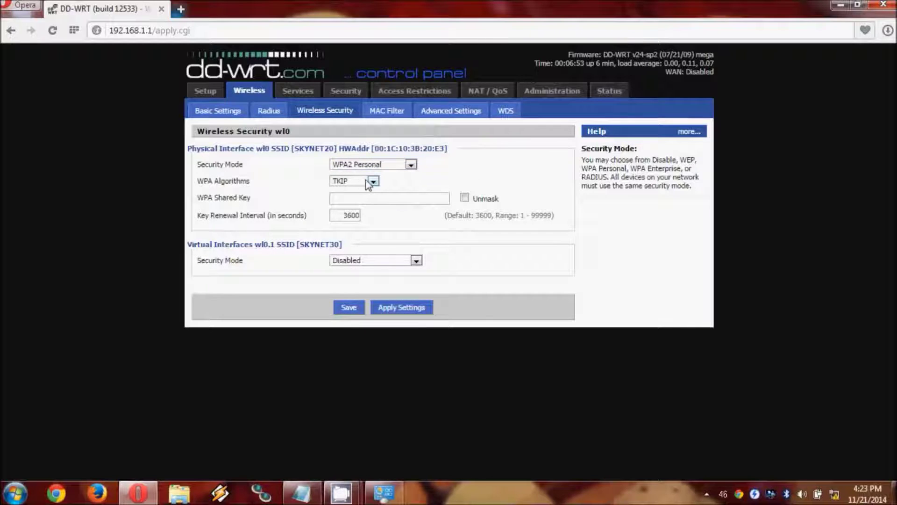
left_click(373, 181)
left_click(356, 195)
left_click(355, 199)
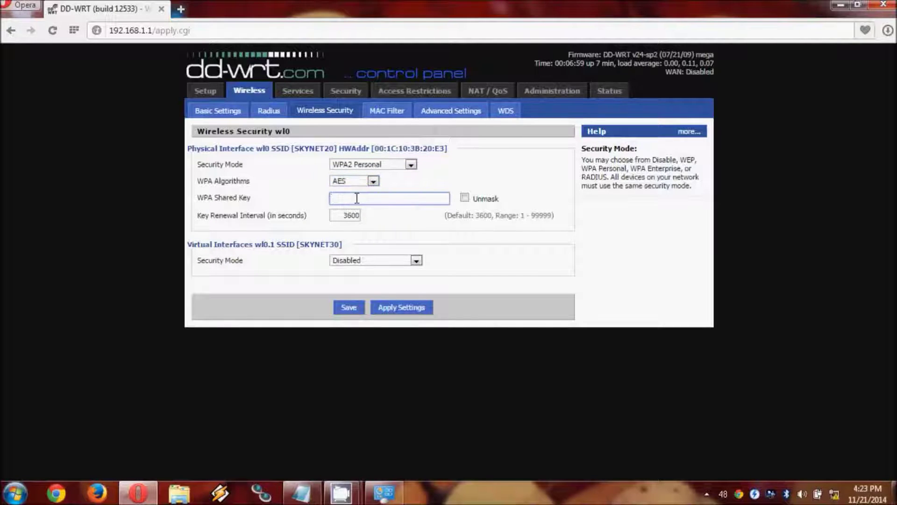
type("•••••••••")
left_click(348, 306)
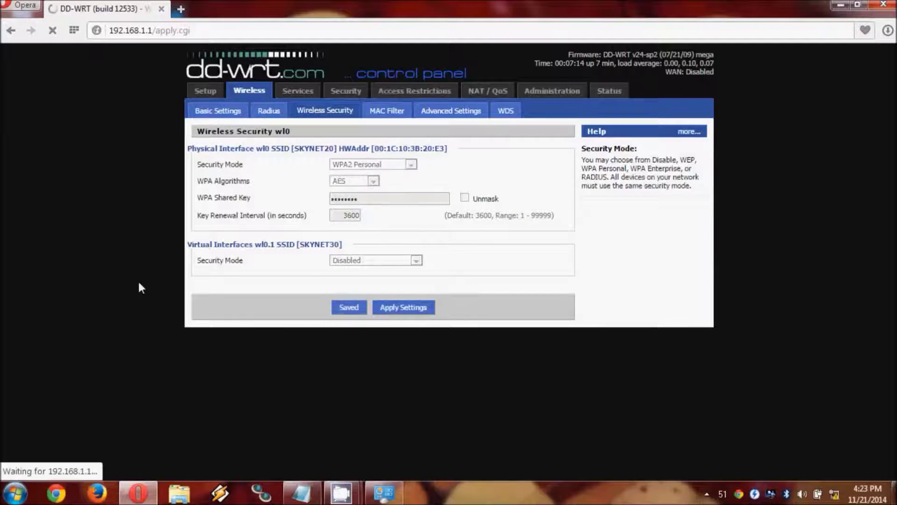
left_click(347, 258)
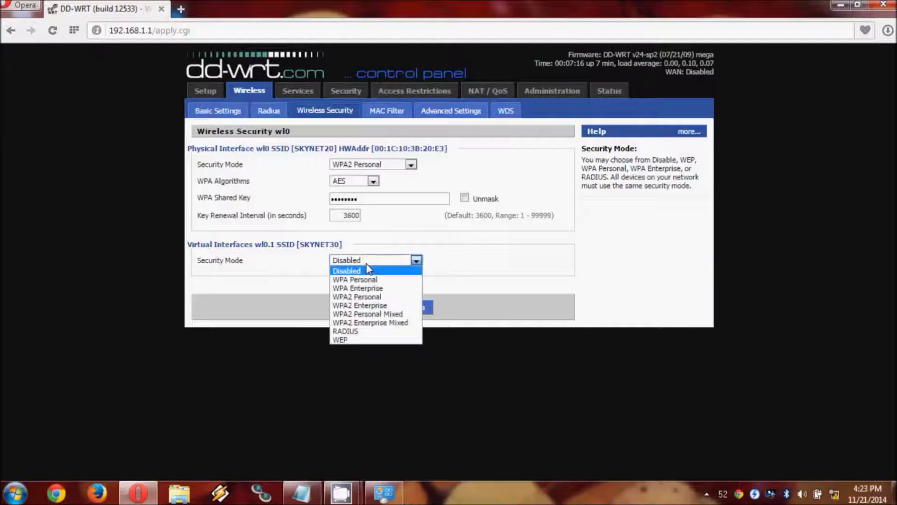
Set wl0.1 (SKYNET30) to WPA2 Personal with AES and its shared key, then save
left_click(363, 297)
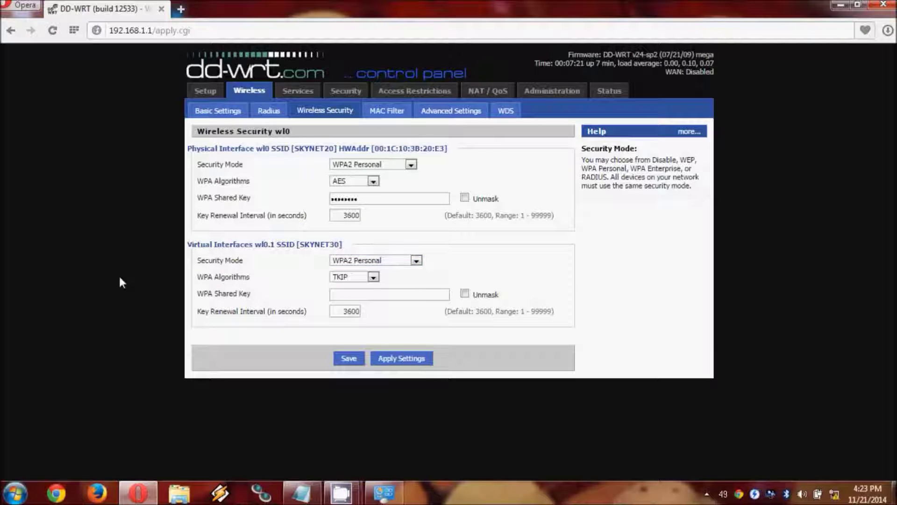
left_click(369, 277)
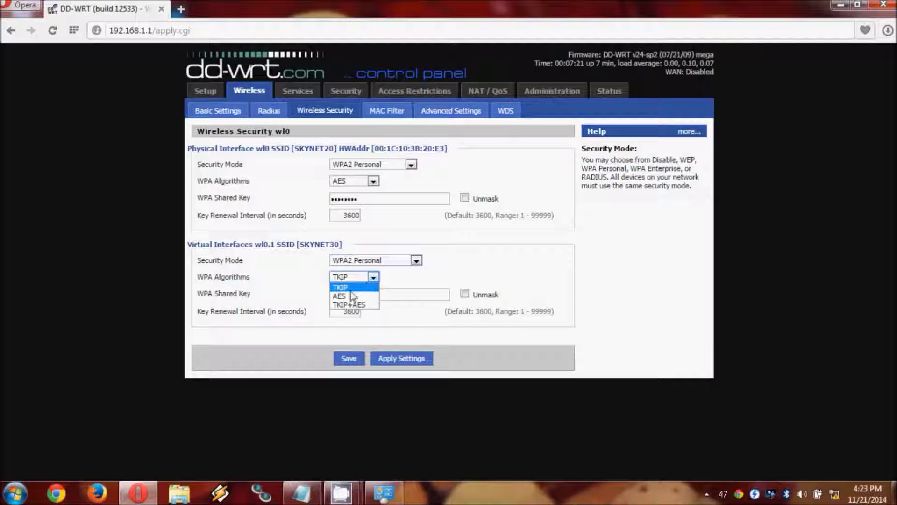
left_click(351, 297)
left_click(356, 294)
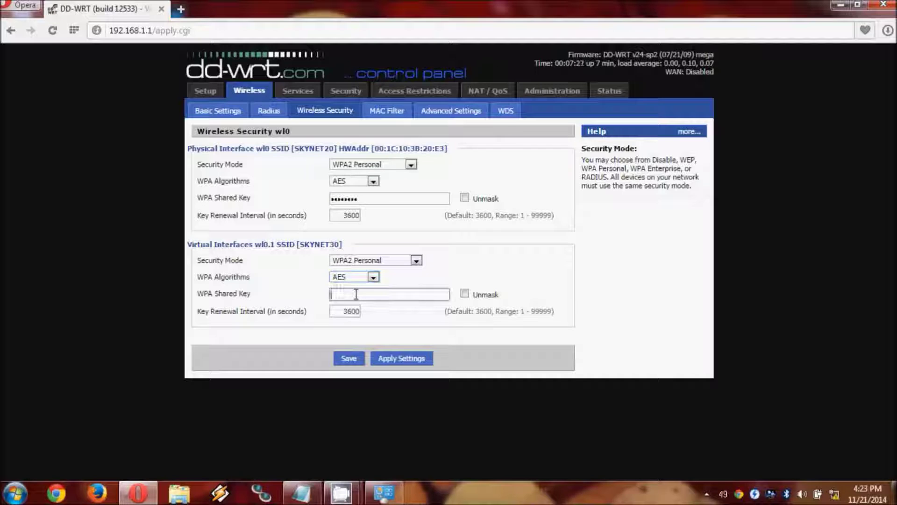
type("••••••••")
left_click(348, 358)
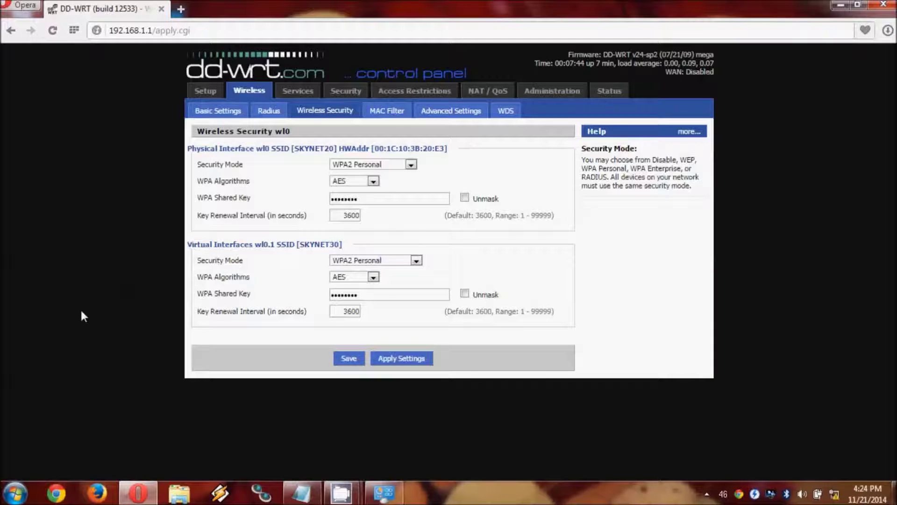
On Basic Setup, change the router's local IP address to 192.168.1.252
left_click(201, 95)
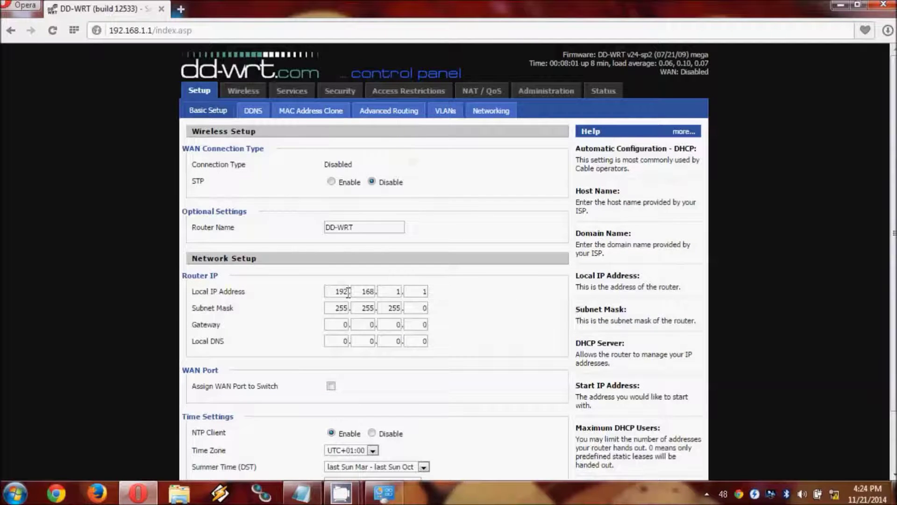
left_click(426, 292)
key("BackSpace")
type("252")
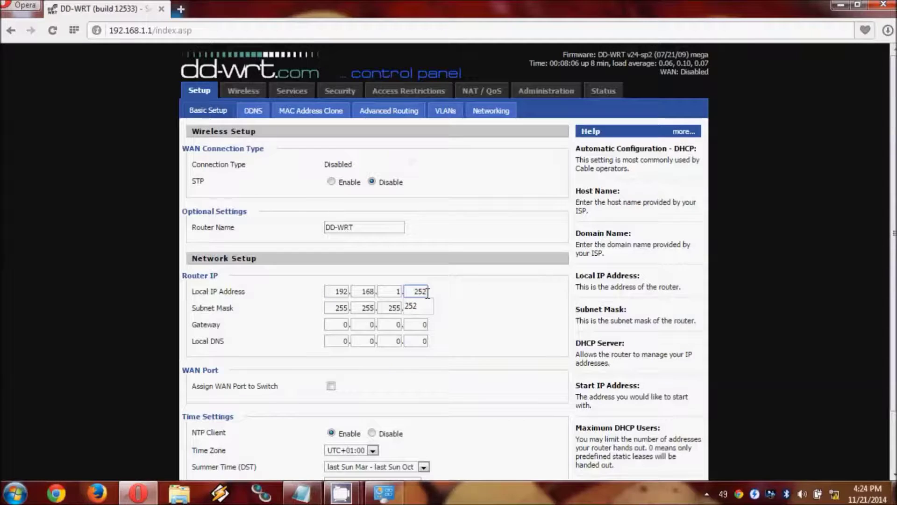
left_click(450, 291)
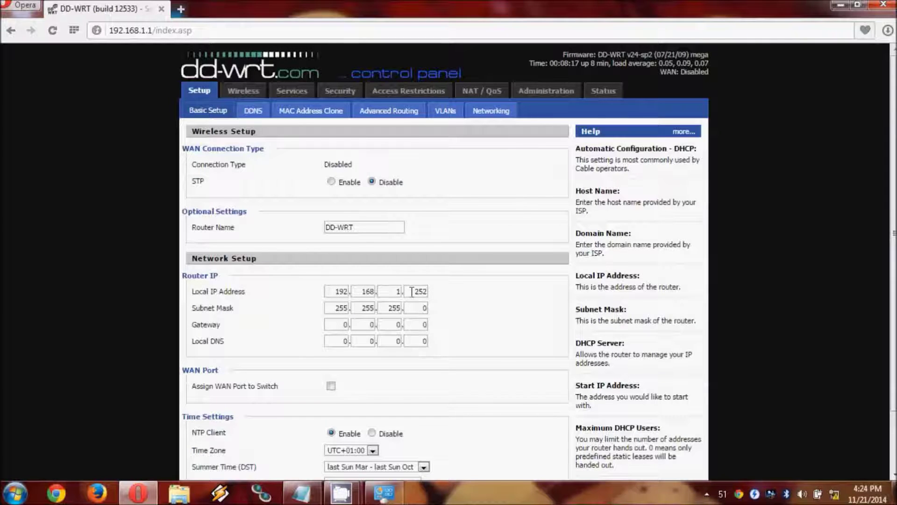
Set the gateway to 192.168.1.254
left_click(346, 324)
key("BackSpace")
type("192.168.1")
key("Tab")
type("254")
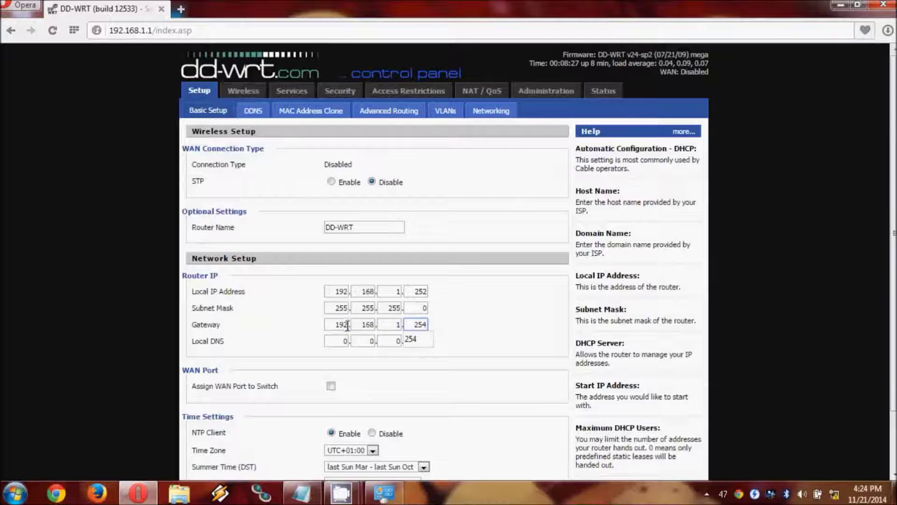
Set the local DNS to 192.168.1.254
double_click(347, 338)
type("192")
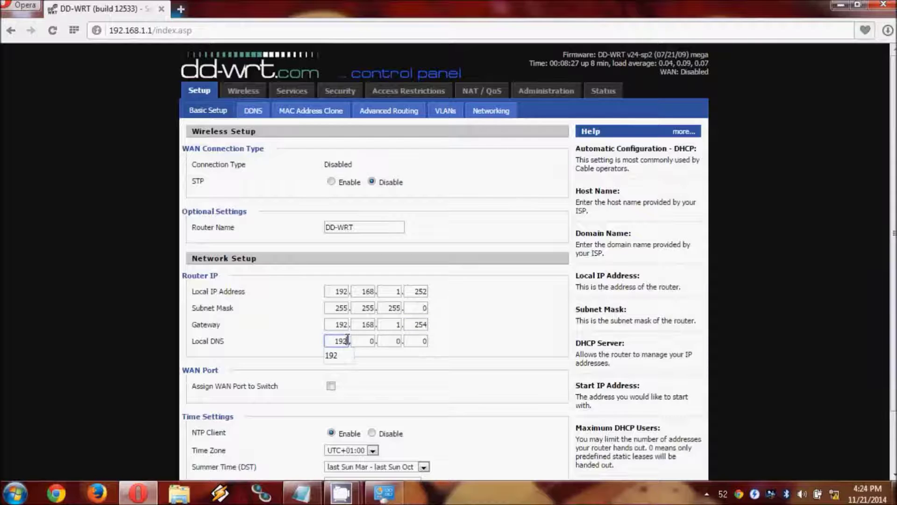
key("Tab")
type("168")
key("Tab")
type("1")
key("Tab")
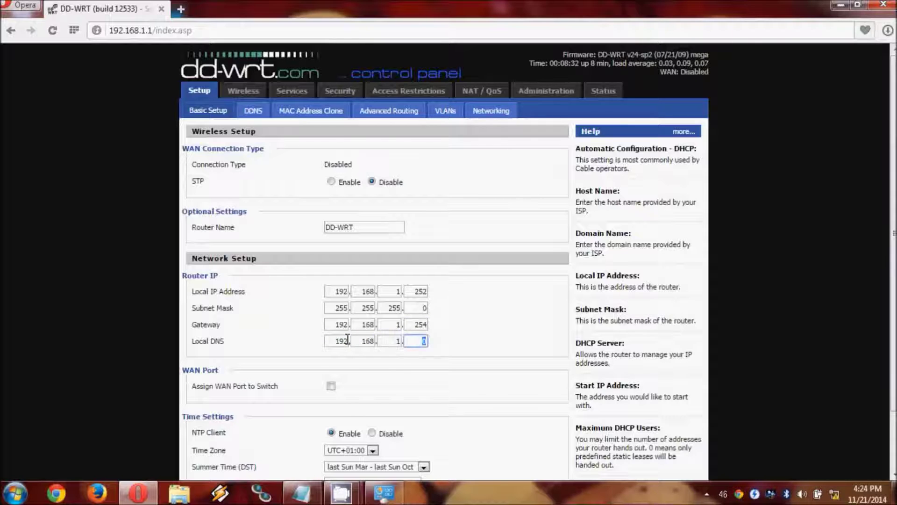
type("254")
left_click(167, 331)
Tick Assign WAN Port to Switch, set NTP Client to Disable, and apply the basic setup
left_click(330, 386)
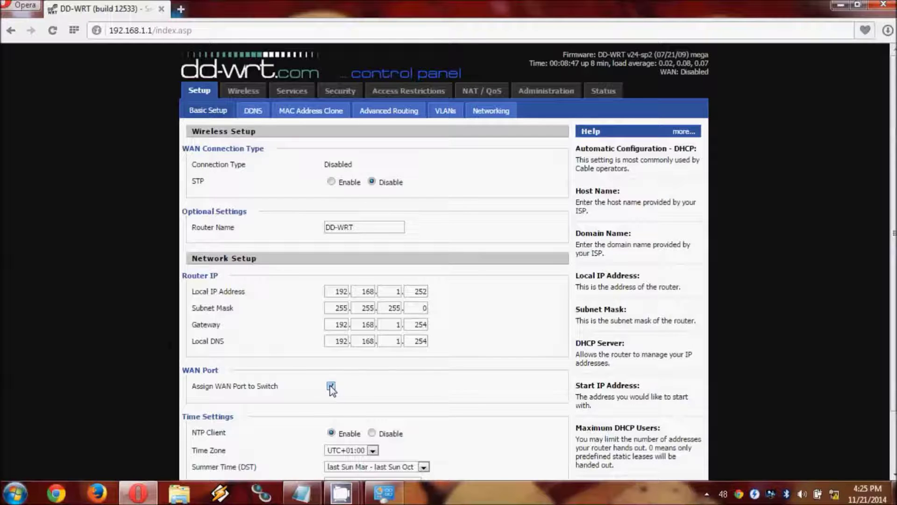
scroll(444, 261, "down", 3)
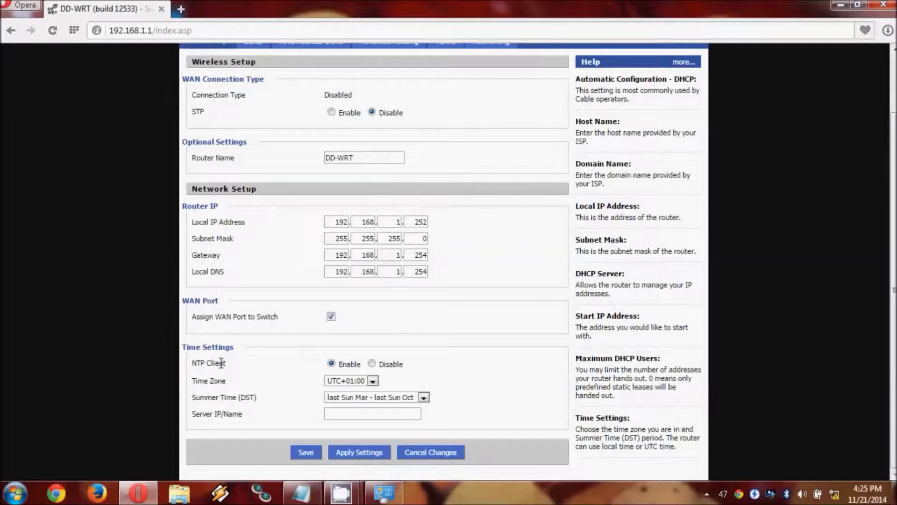
left_click(372, 366)
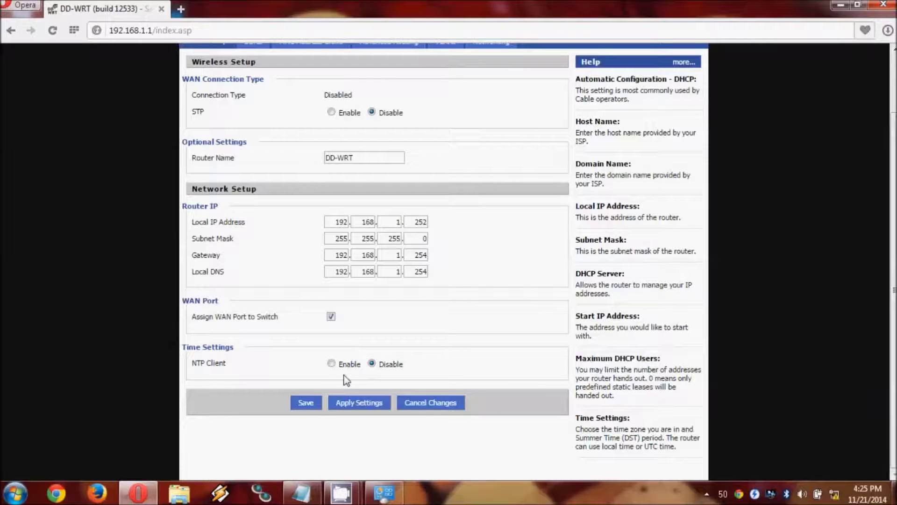
left_click(354, 403)
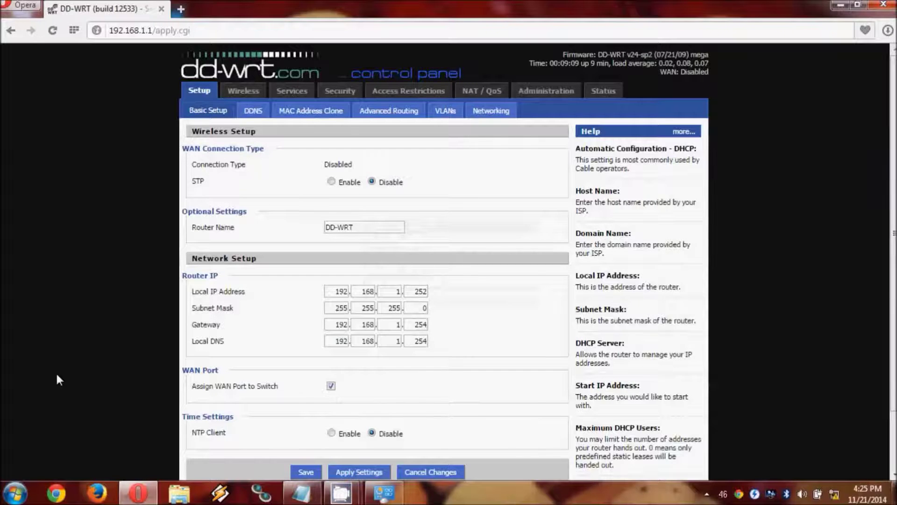
Load the router's status page at 192.168.1.252 and review its Repeater Bridge details on SKYNET20
left_click(227, 30)
type("192.168.1.252")
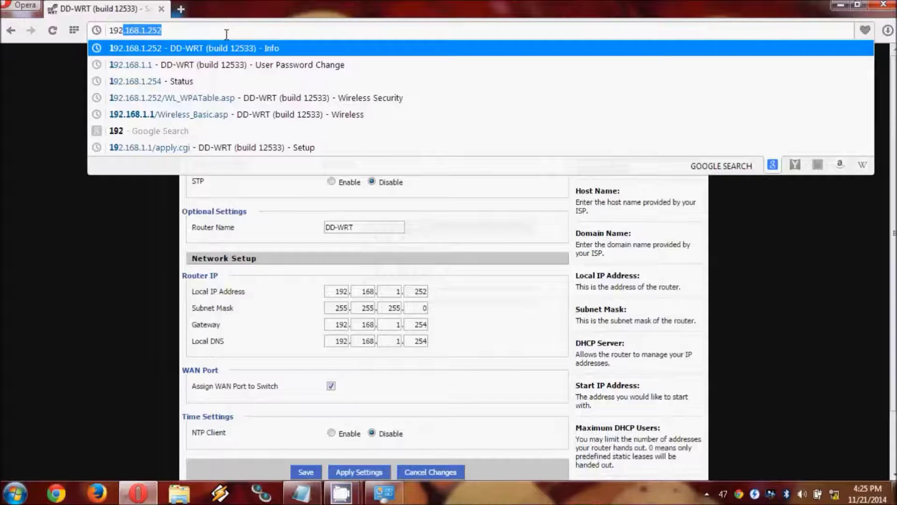
key("Right")
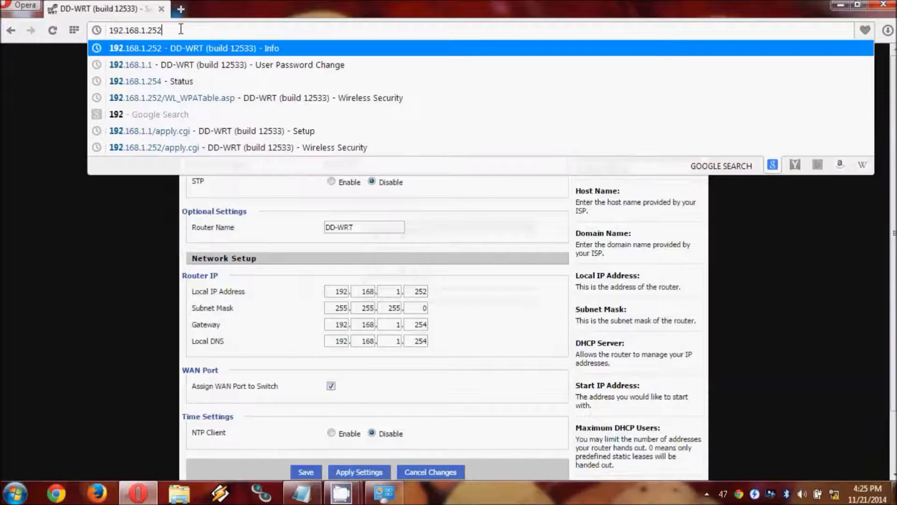
key("Return")
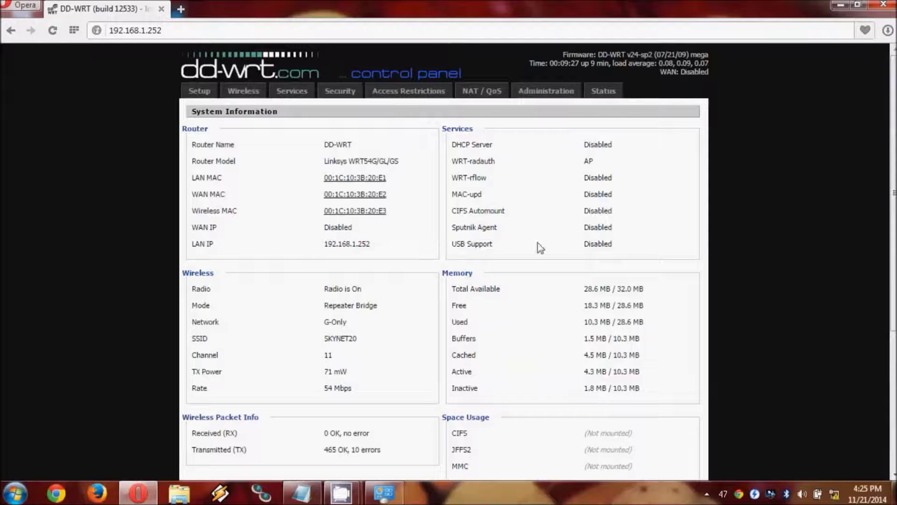
scroll(891, 196, "down", 1)
scroll(616, 374, "down", 3)
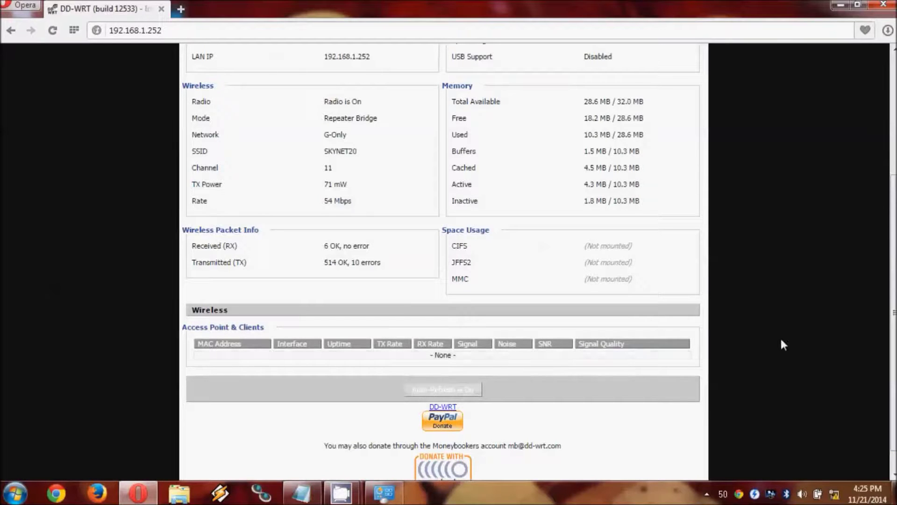
scroll(444, 262, "up", 4)
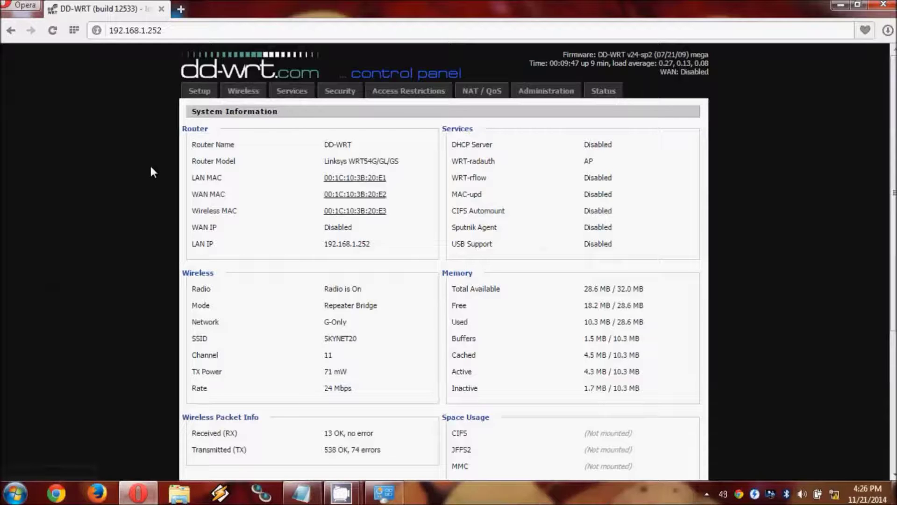
Choose Router as the operating mode under Setup > Advanced Routing
left_click(205, 92)
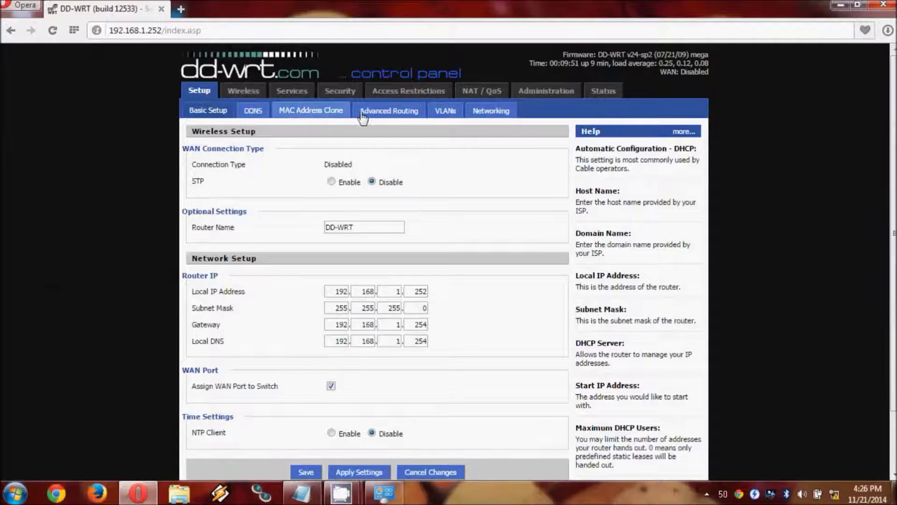
left_click(381, 113)
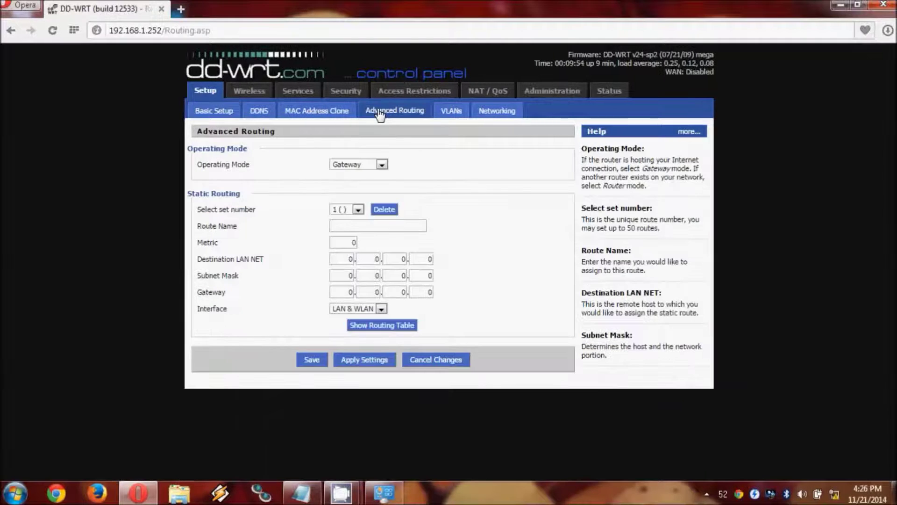
left_click(379, 167)
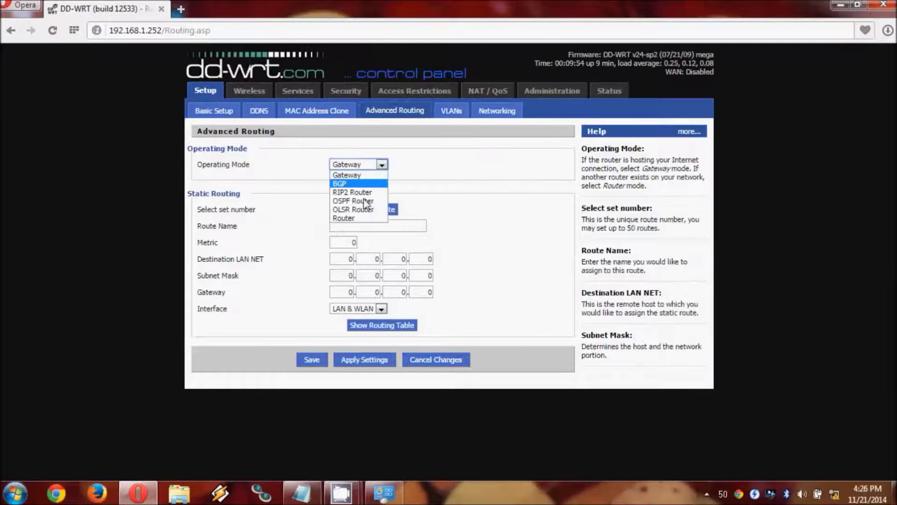
left_click(359, 222)
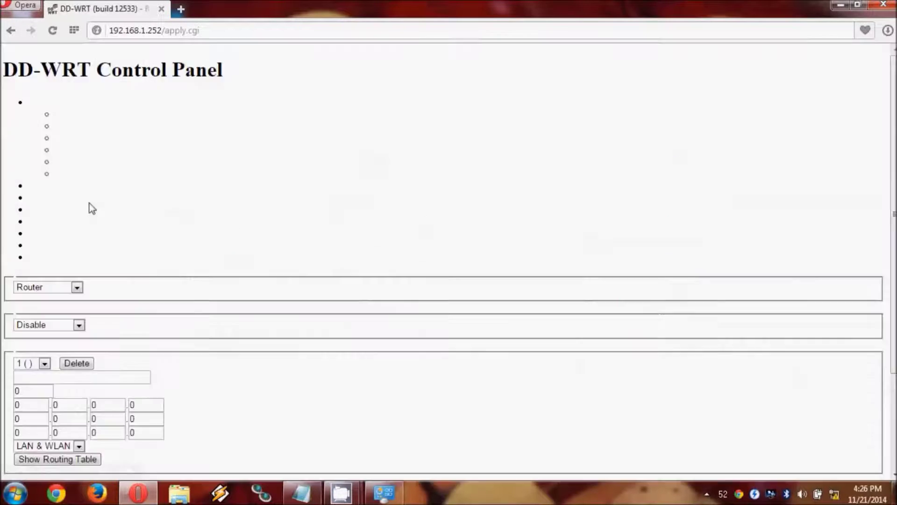
Strip /apply.cgi from the address and reload the router's main page at 192.168.1.252
left_click(235, 32)
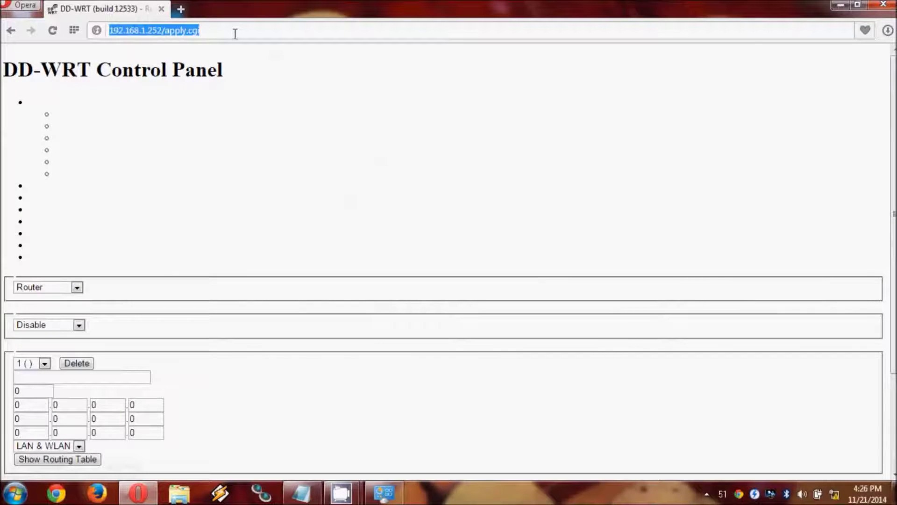
key("Return")
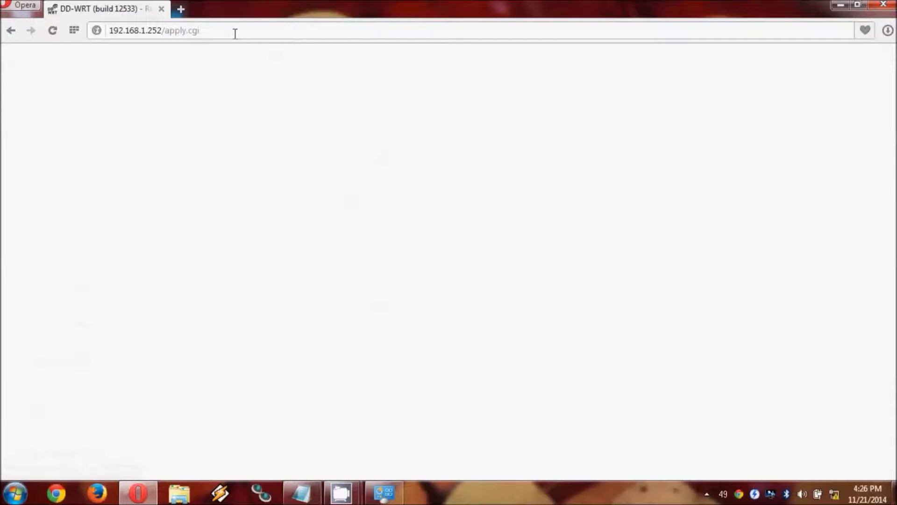
left_click(216, 32)
left_click(218, 32)
key("BackSpace")
key("BackSpace")
key("BackSpace")
key("BackSpace")
key("BackSpace")
key("BackSpace")
key("BackSpace")
key("BackSpace")
key("BackSpace")
key("BackSpace")
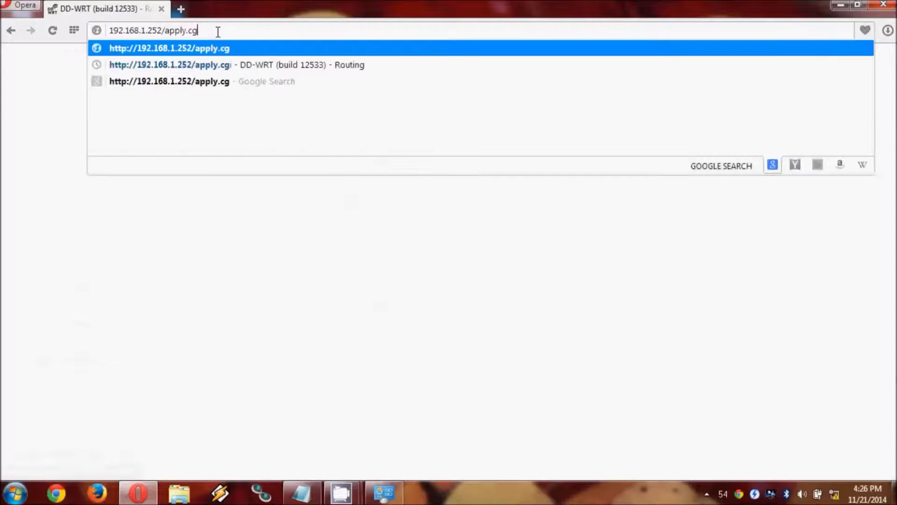
key("Return")
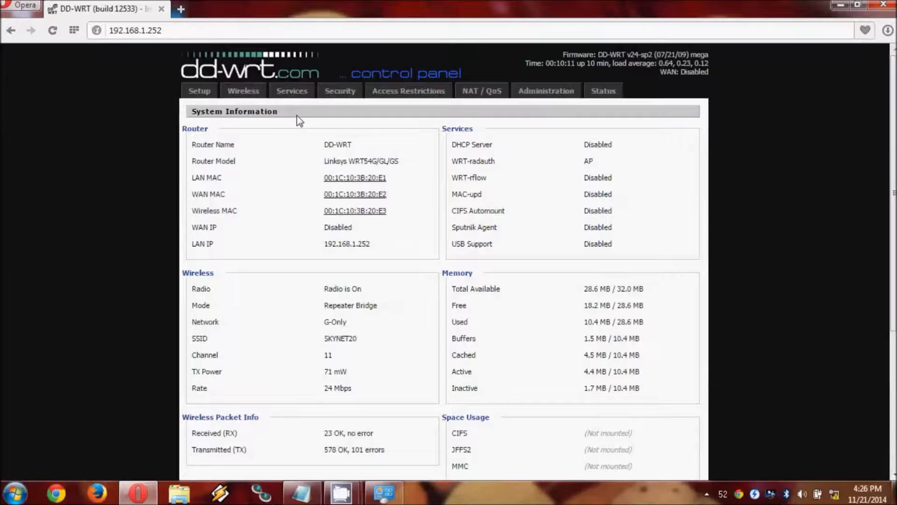
Set the Advanced Routing operating mode to Router again and save it
left_click(198, 93)
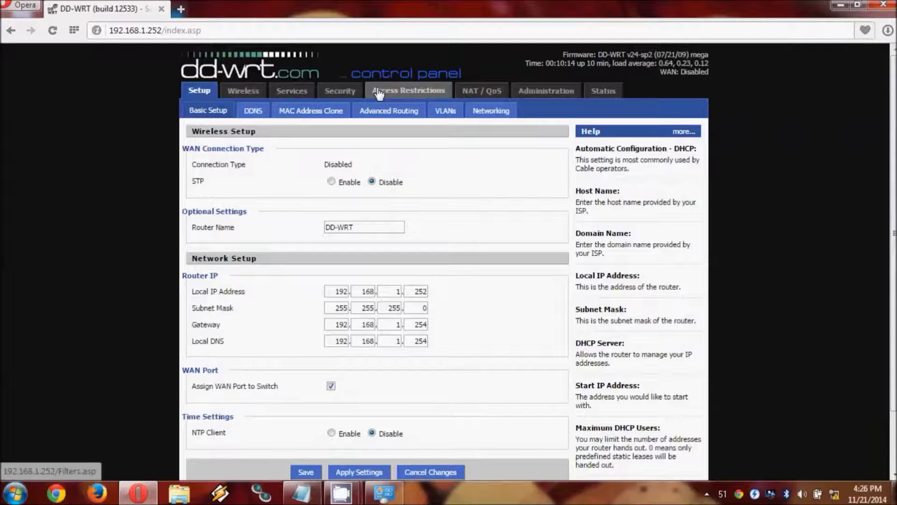
left_click(387, 112)
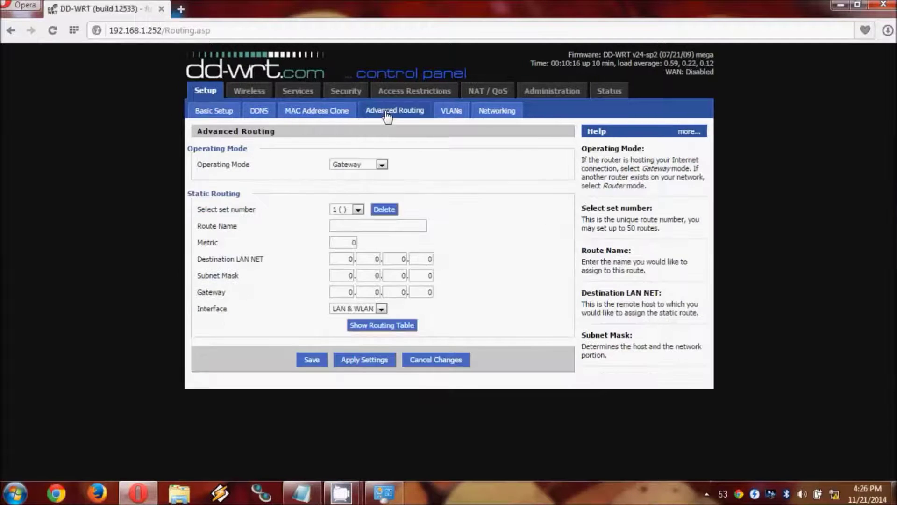
left_click(367, 166)
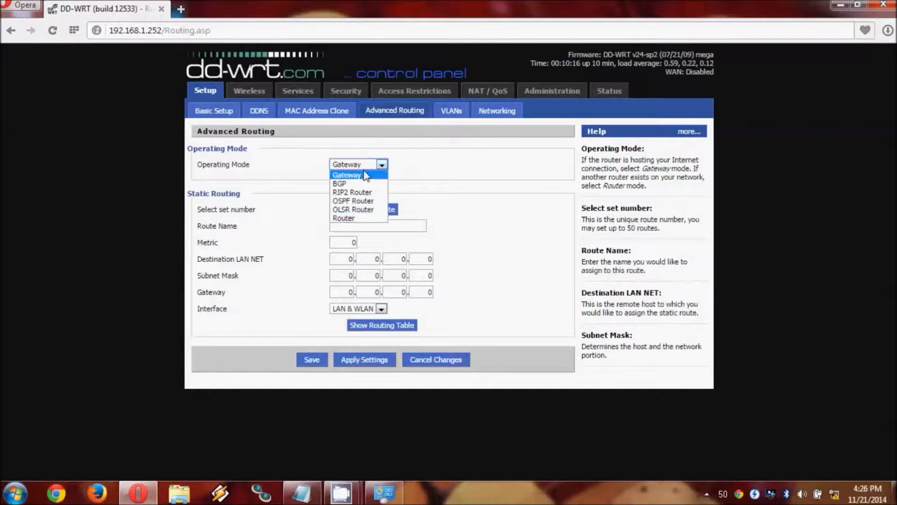
left_click(349, 218)
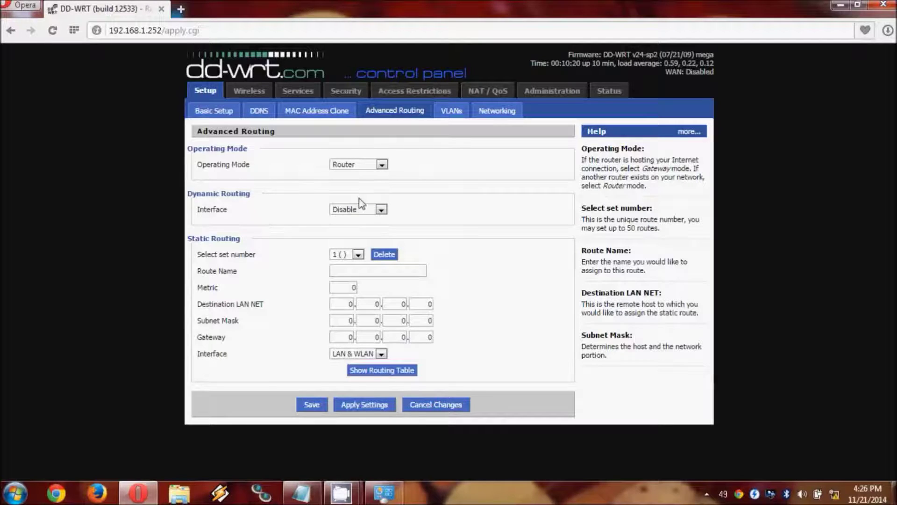
left_click(313, 405)
Set DNSMasq to Disable on the Services page and save the services settings
left_click(302, 93)
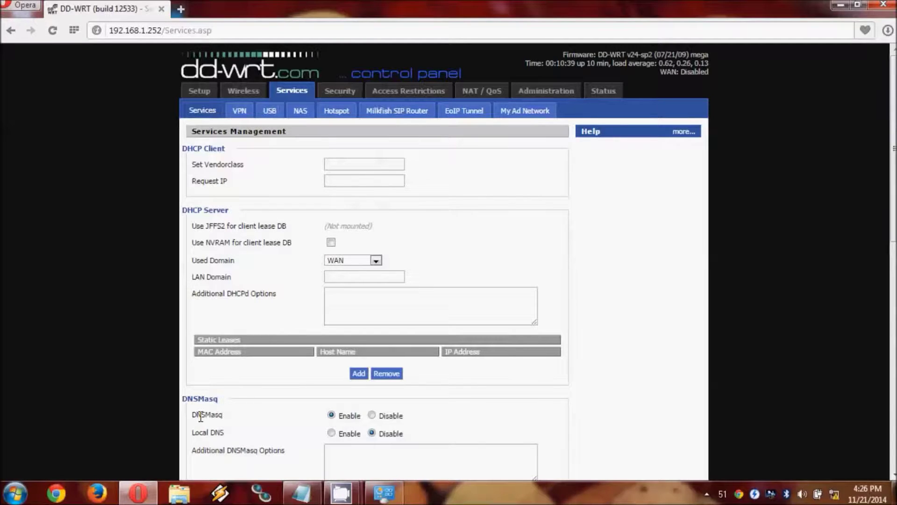
left_click(372, 415)
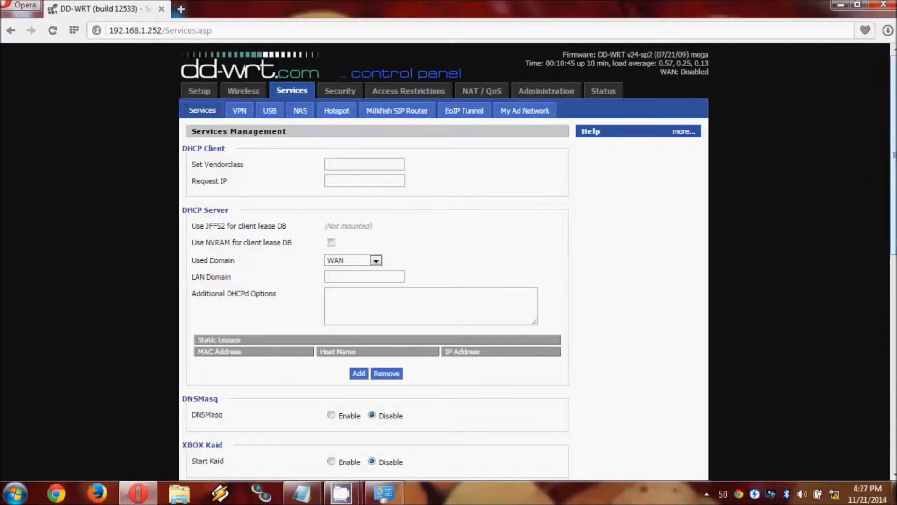
scroll(893, 154, "down", 3)
scroll(443, 261, "down", 6)
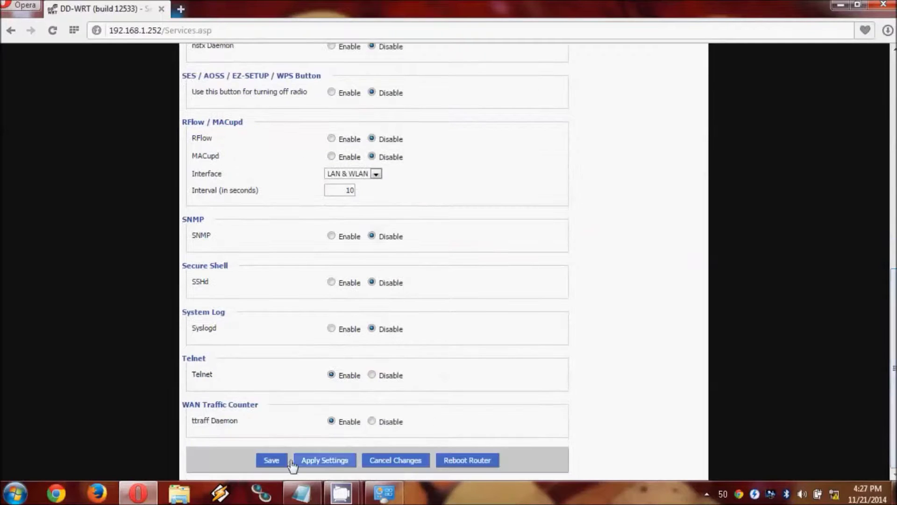
left_click(271, 460)
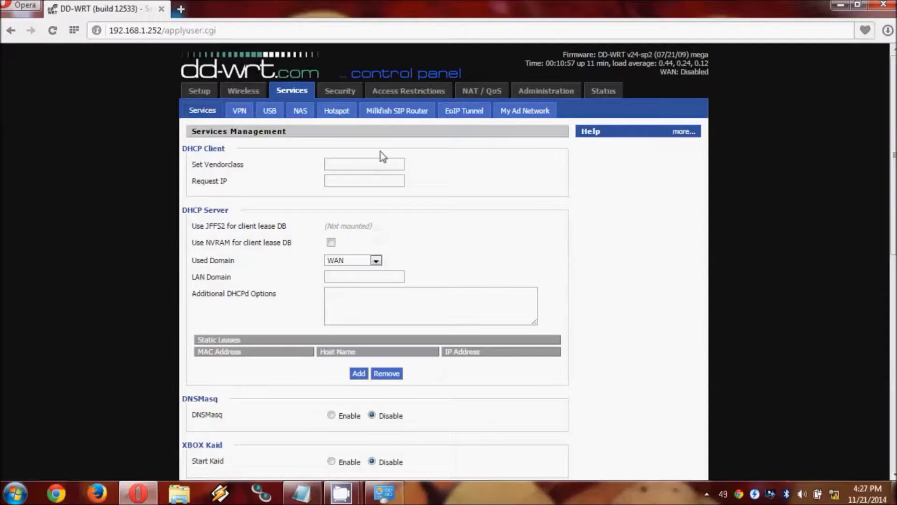
Uncheck Block Anonymous WAN Requests and Filter Multicast, disable SPI Firewall, and apply the firewall settings
left_click(351, 96)
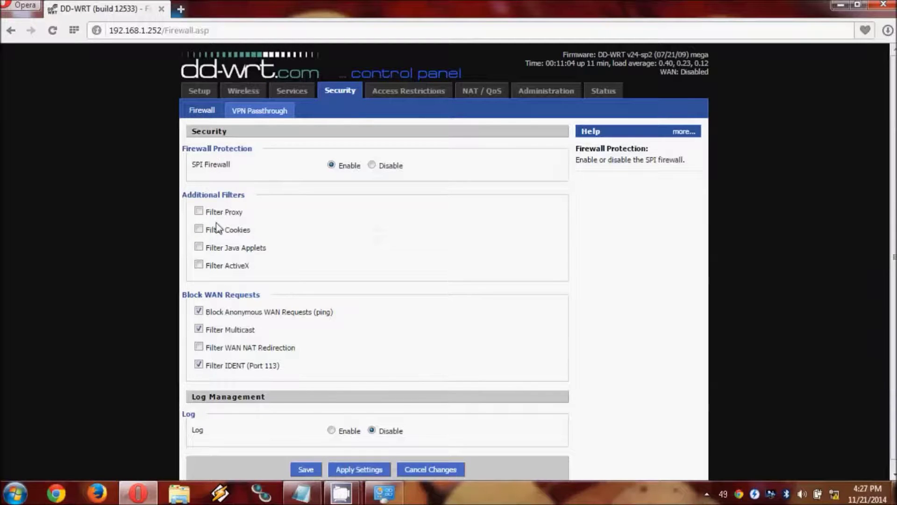
left_click(199, 312)
left_click(198, 329)
left_click(372, 165)
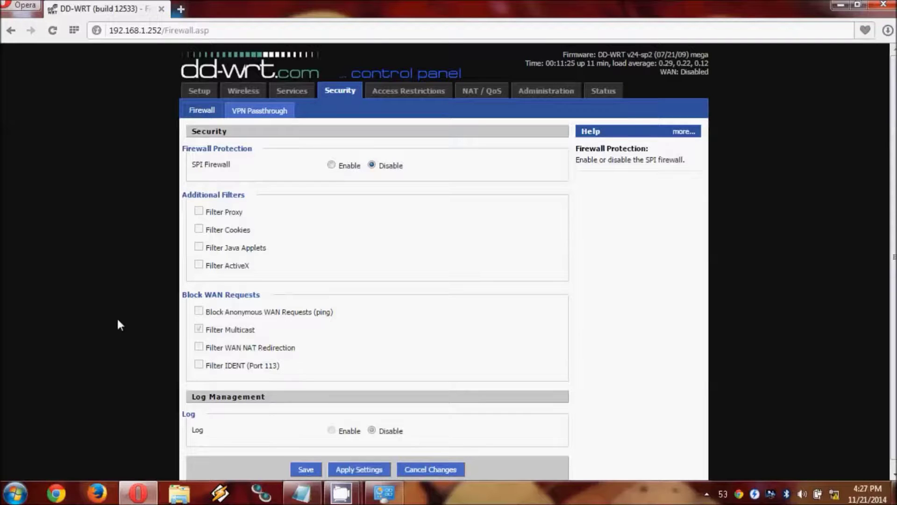
left_click(348, 469)
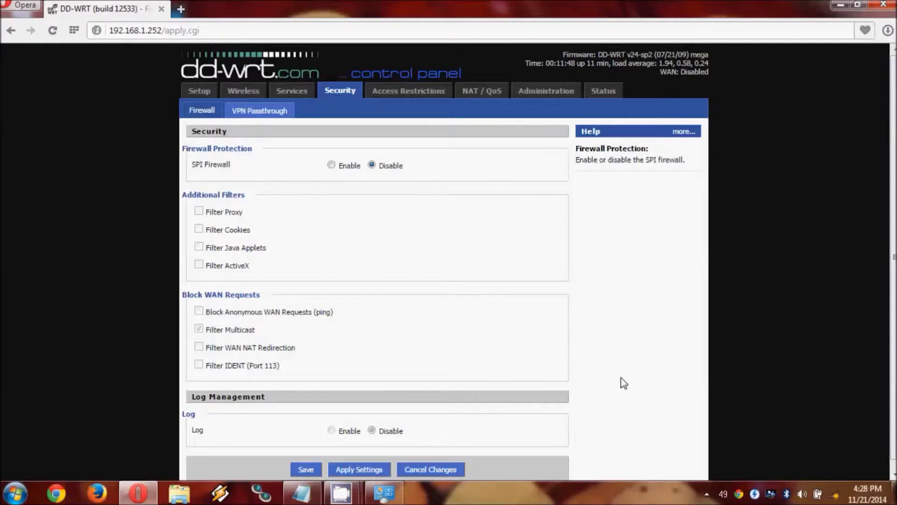
Connect to the SKYNET30 wireless network with Connect automatically turned off
left_click(836, 496)
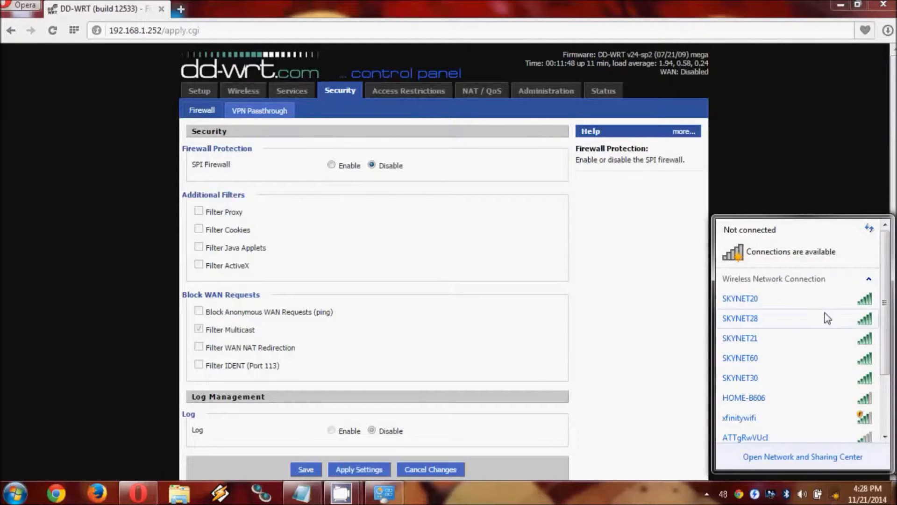
left_click(763, 384)
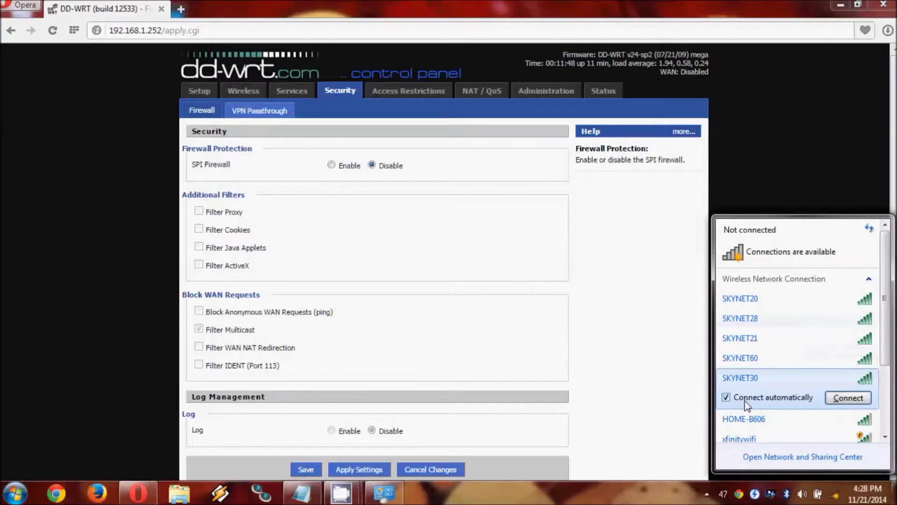
left_click(746, 398)
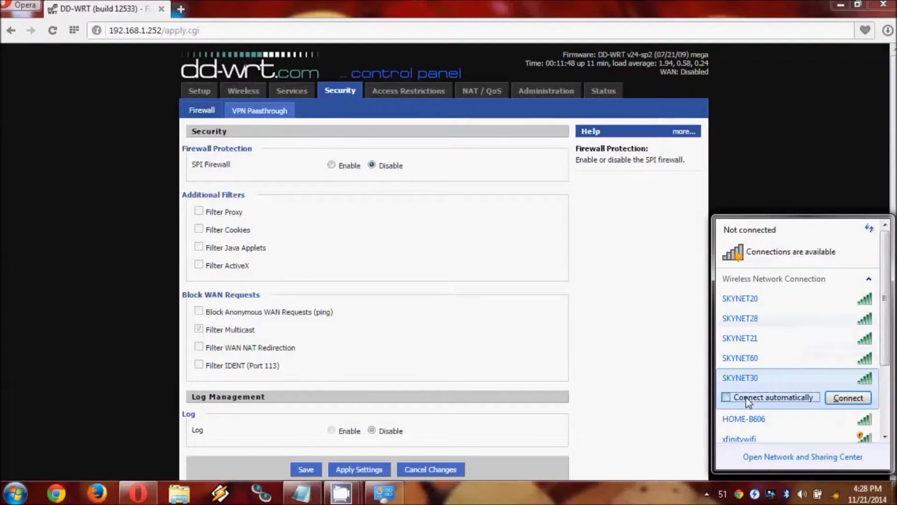
left_click(843, 397)
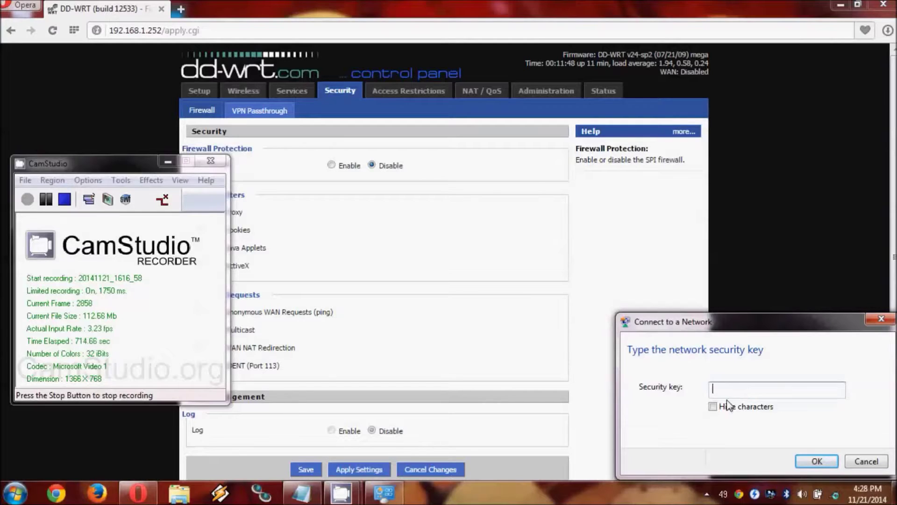
Enter and submit the SKYNET30 network security key with its characters hidden
left_click(727, 410)
left_click(732, 391)
type("123456789")
left_click(817, 463)
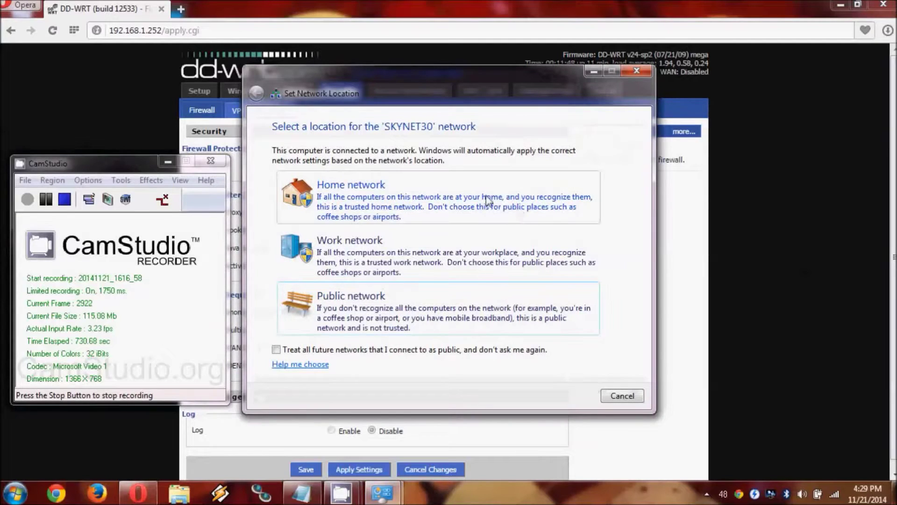
Mark SKYNET30 as a Work network and dismiss the location confirmation
left_click(433, 251)
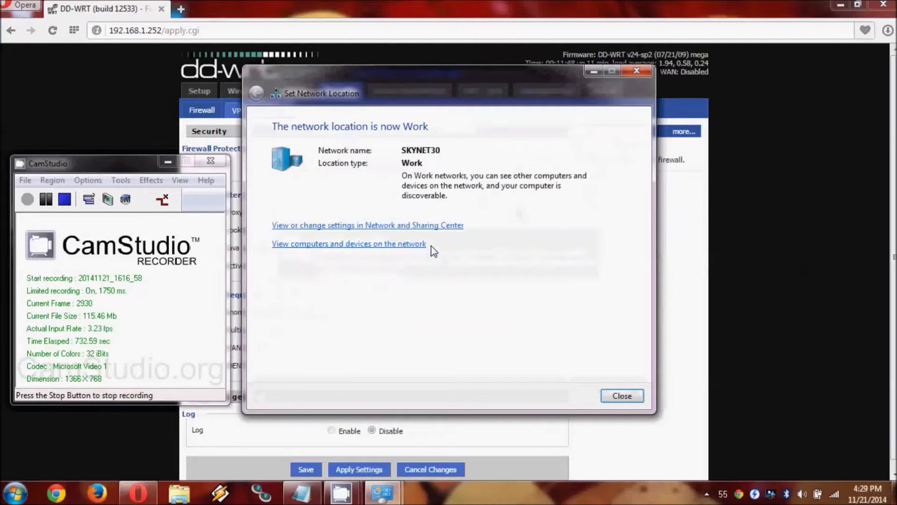
left_click(614, 400)
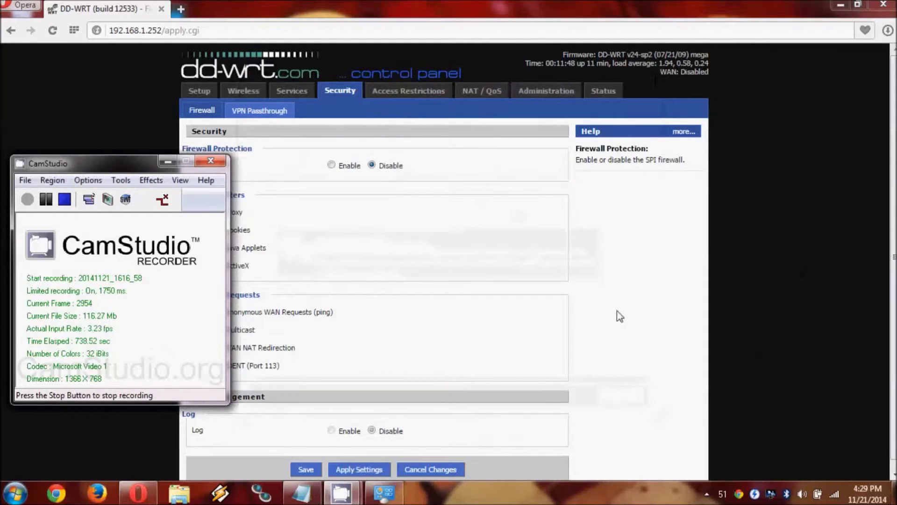
left_click(168, 162)
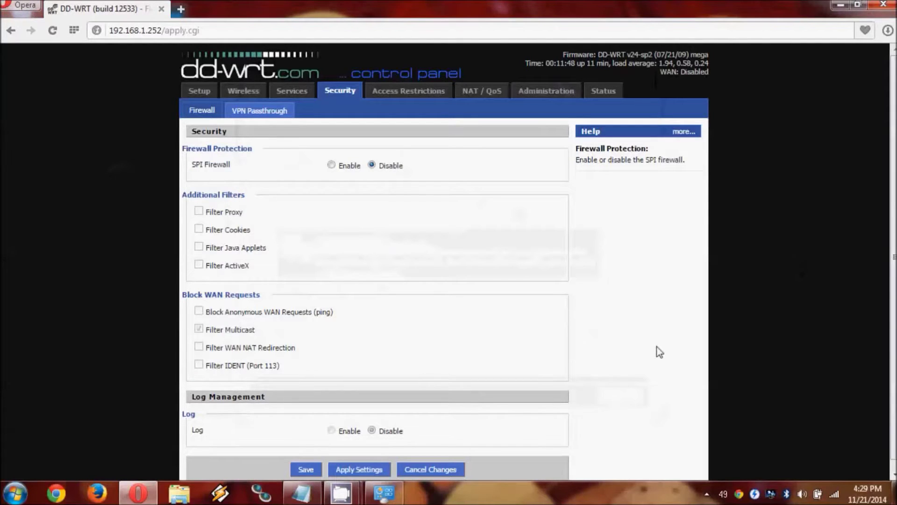
Trim the address to 192.168.1.252, reload it, and review the Repeater Bridge client and packet status
mouse_move(835, 496)
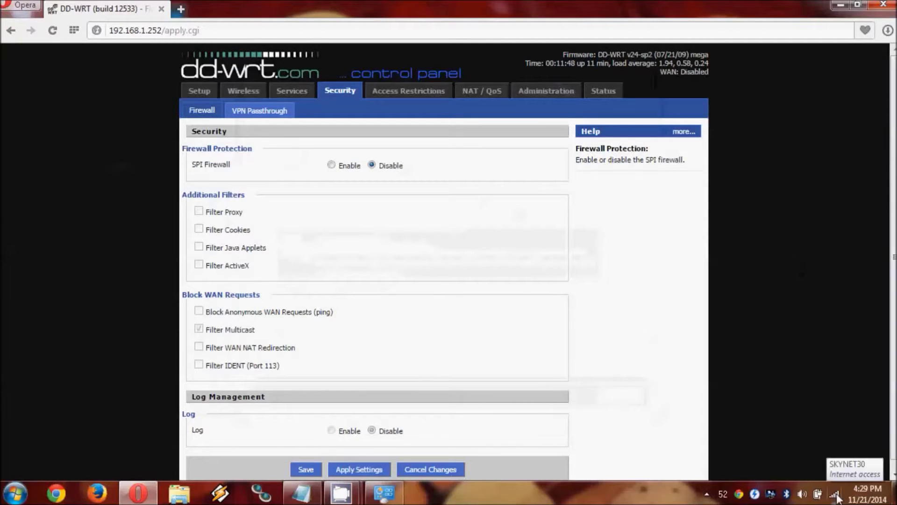
left_click(234, 29)
left_click(242, 33)
key("BackSpace")
key("BackSpace")
key("BackSpace")
key("BackSpace")
key("BackSpace")
key("BackSpace")
key("BackSpace")
key("BackSpace")
key("BackSpace")
key("BackSpace")
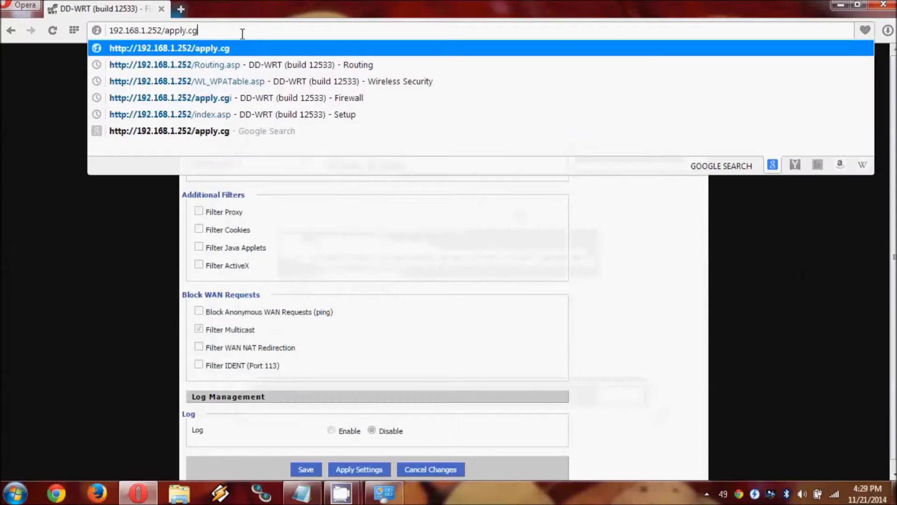
key("Return")
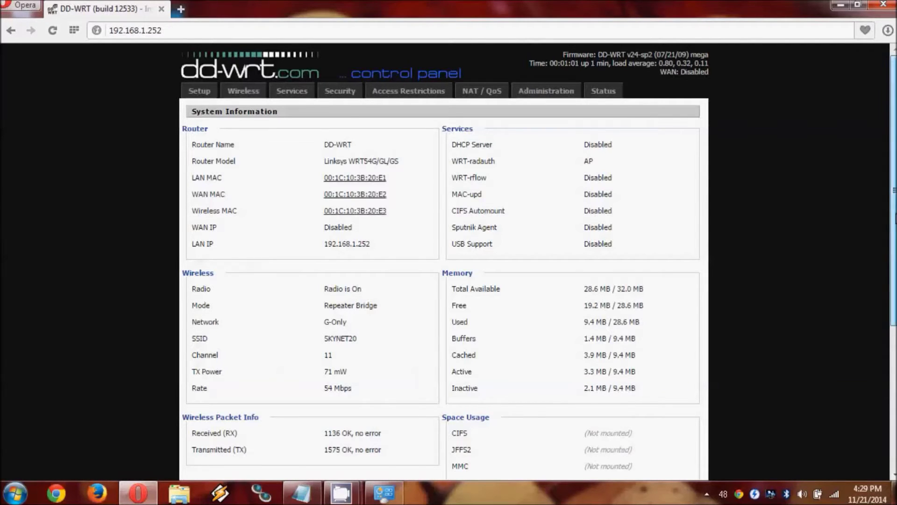
scroll(892, 254, "down", 4)
scroll(893, 255, "down", 1)
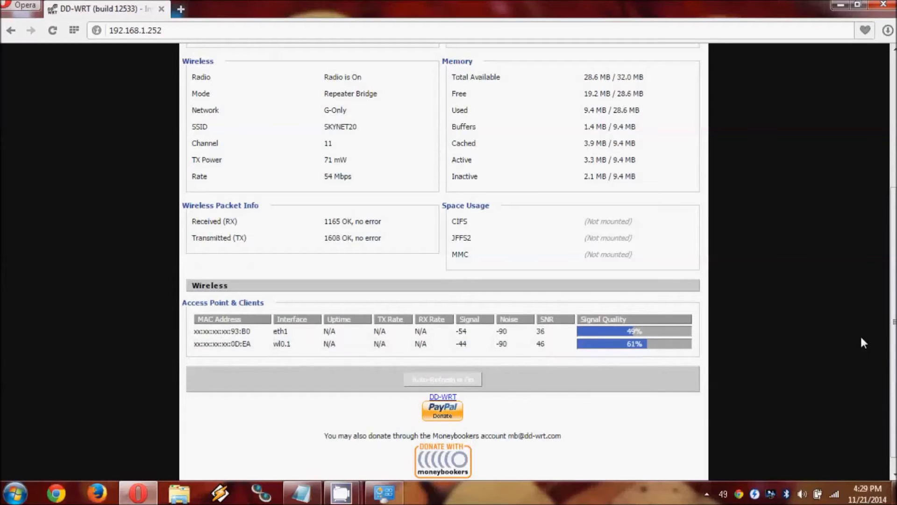
scroll(889, 359, "up", 5)
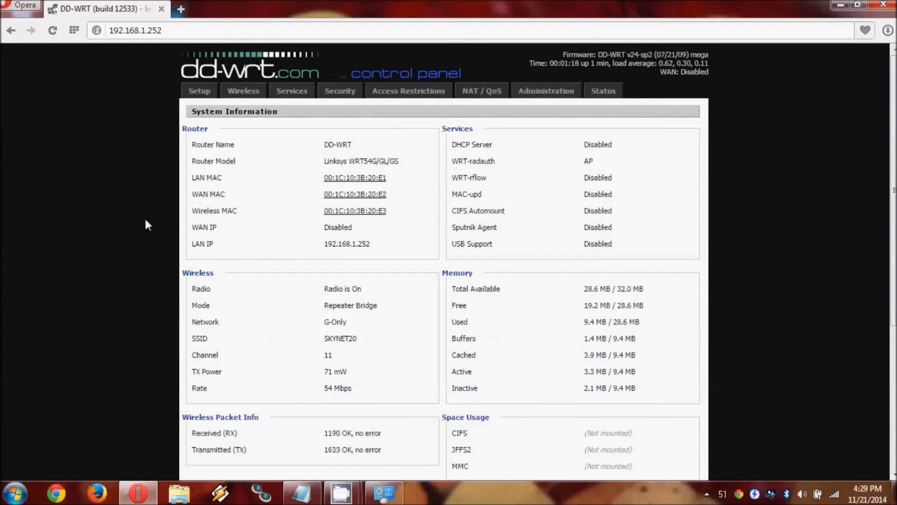
Load msn.com to confirm web browsing works through the bridge
left_click(172, 30)
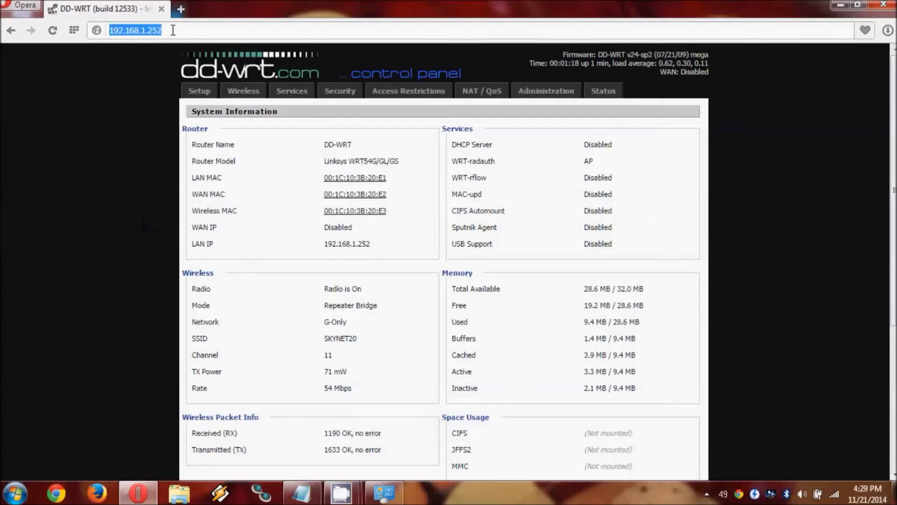
type("msn.com")
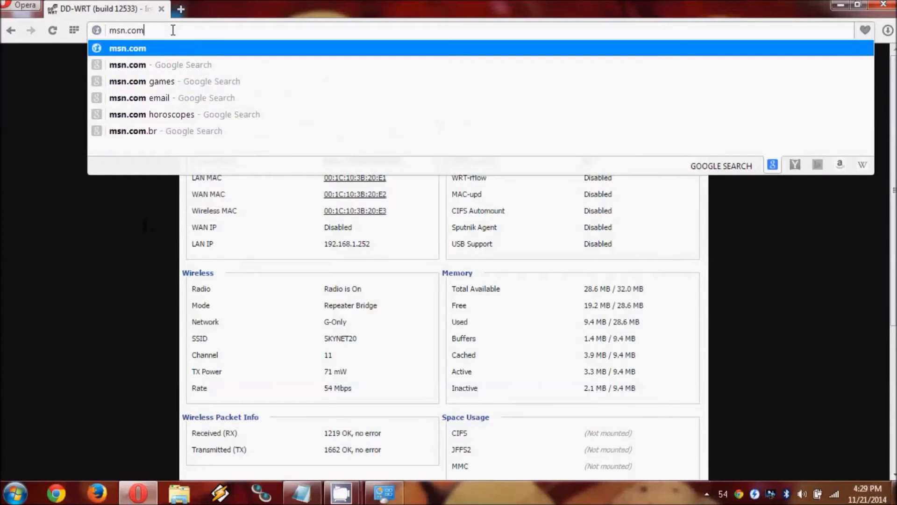
key("Return")
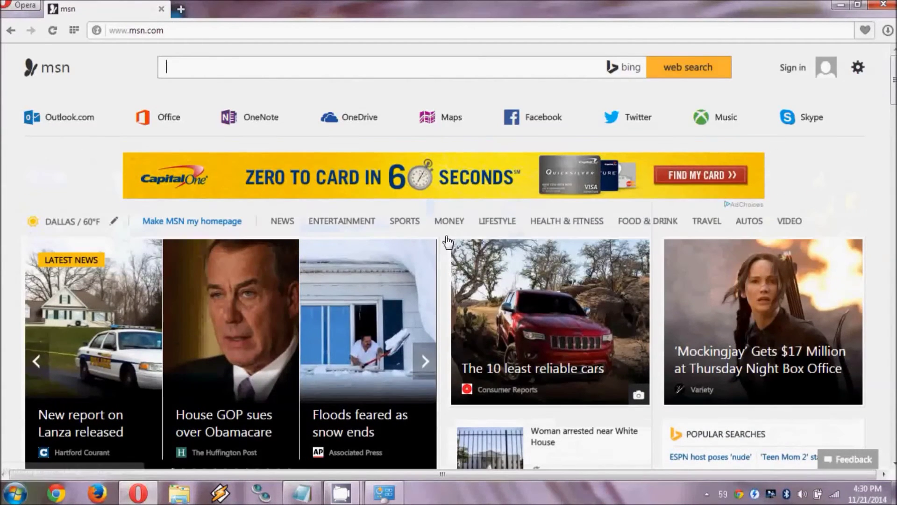
Return to the router status page at 192.168.1.252 and minimize the browser
left_click(381, 29)
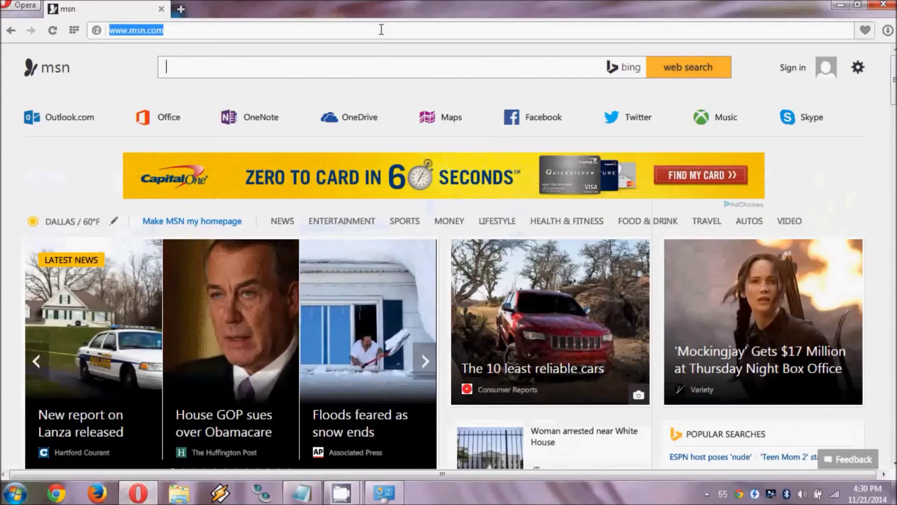
type("192")
key("Return")
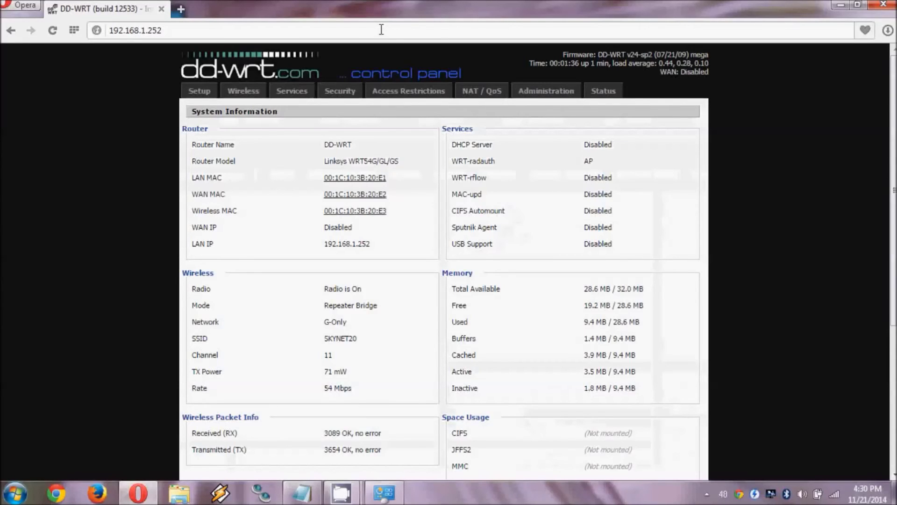
left_click(839, 6)
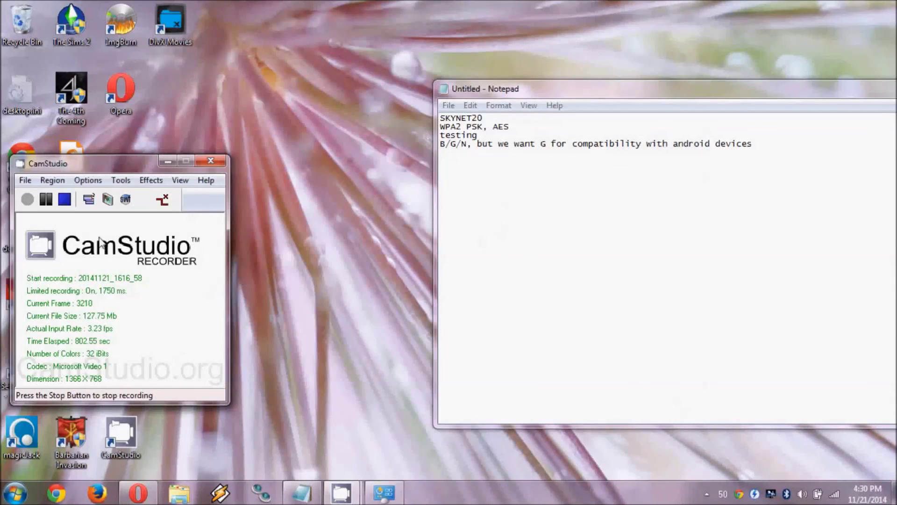